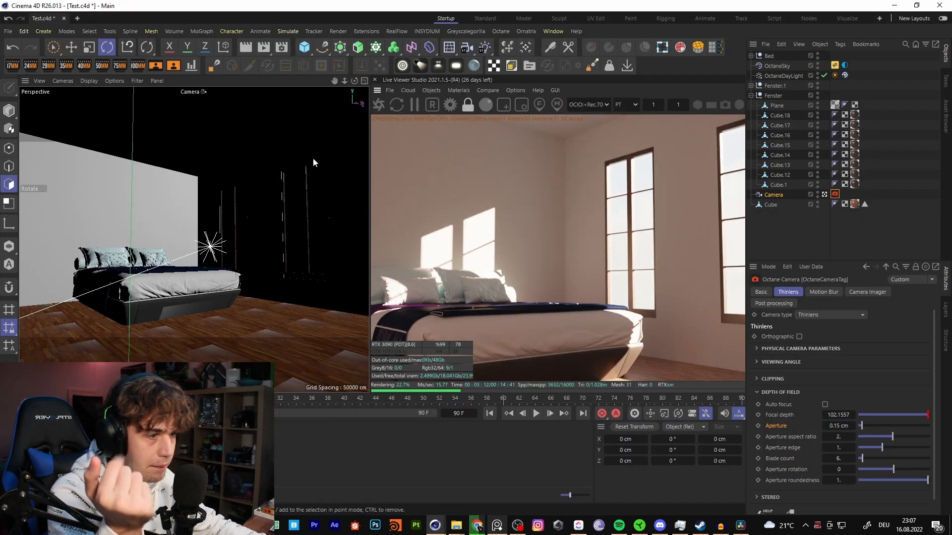
- Delete the OctaneSky and OctaneDayLight objects from the scene
{"action": "left_click", "coordinate": [771, 67]}
{"action": "key", "text": "Delete"}
{"action": "left_click", "coordinate": [787, 64]}
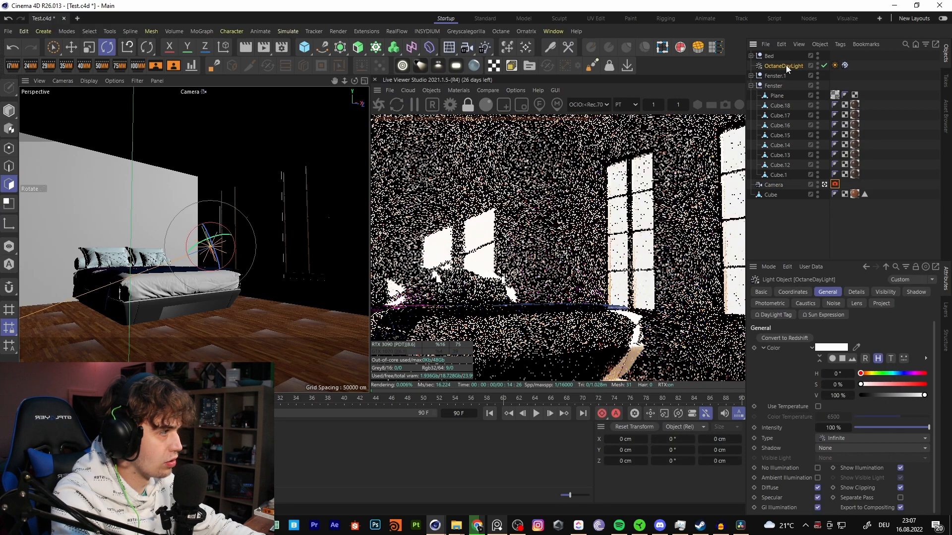
{"action": "key", "text": "Delete"}
- Undock the Live Viewer into its own window and maximize it to fill the screen
{"action": "left_click", "coordinate": [378, 90]}
{"action": "left_click", "coordinate": [400, 99]}
{"action": "left_click_drag", "start_coordinate": [568, 66], "coordinate": [367, 2]}
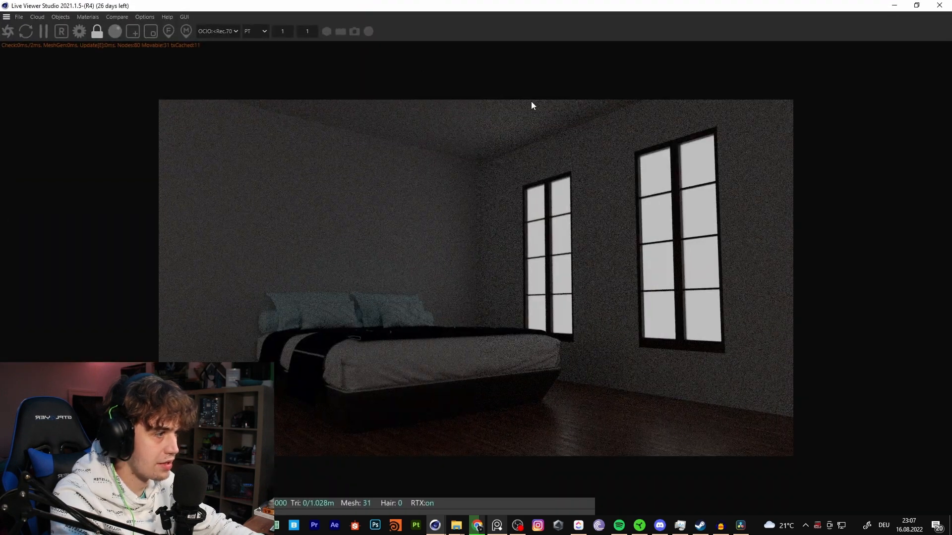
- Choose PT as the Live Viewer's render kernel and open the Octane settings in an enlarged window
{"action": "left_click", "coordinate": [256, 32]}
{"action": "left_click", "coordinate": [259, 73]}
{"action": "left_click", "coordinate": [80, 32]}
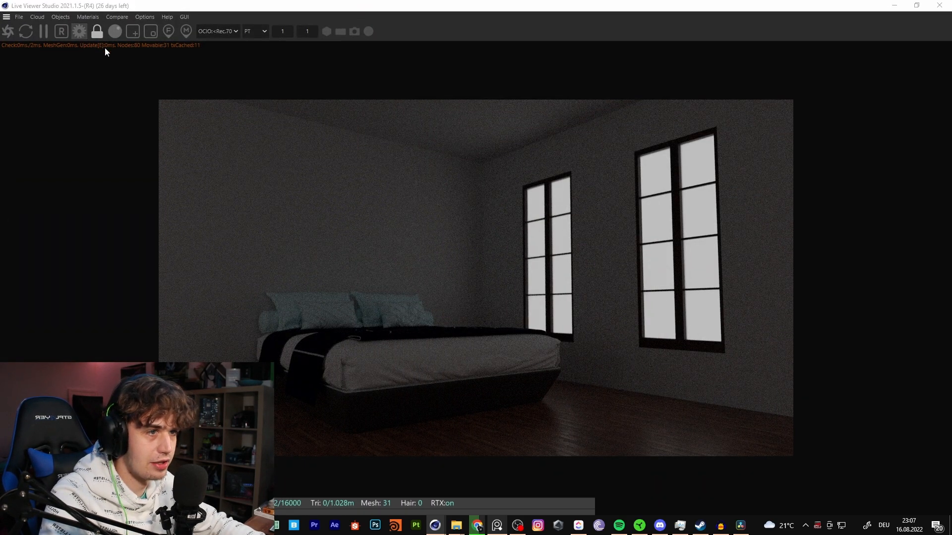
{"action": "left_click_drag", "start_coordinate": [190, 198], "coordinate": [464, 267]}
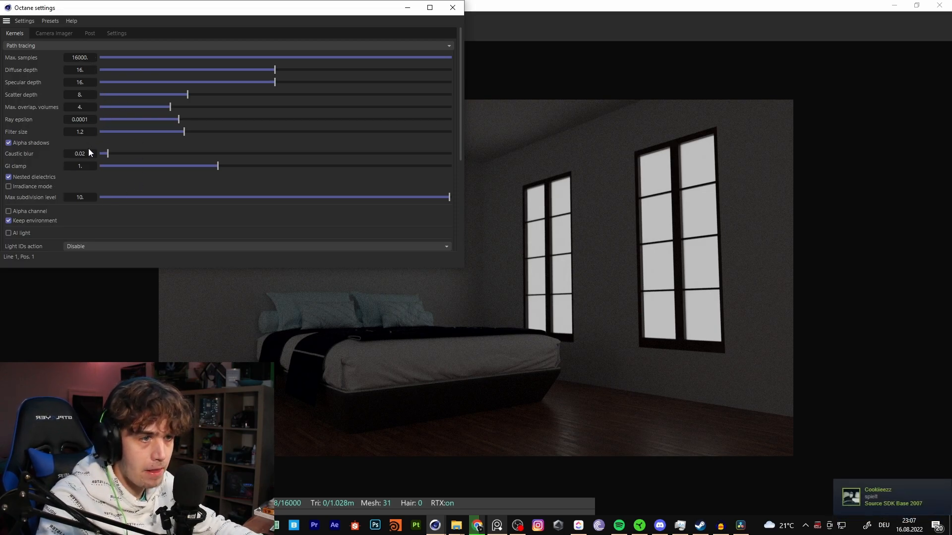
- Examine the Camera Imager's Imager and OCIO settings, along with the Path tracing kernel settings
{"action": "left_click", "coordinate": [54, 33]}
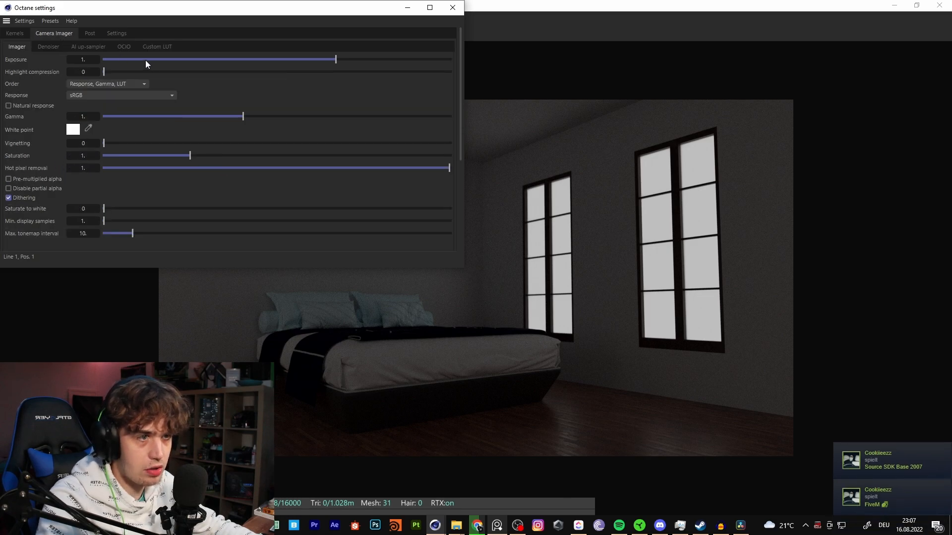
{"action": "left_click", "coordinate": [124, 47]}
{"action": "left_click", "coordinate": [114, 58]}
{"action": "left_click", "coordinate": [114, 58]}
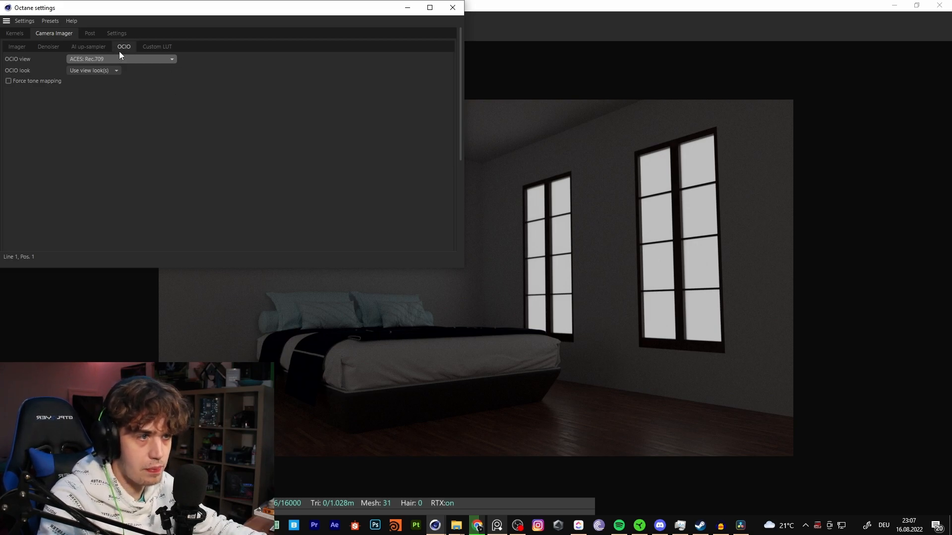
{"action": "left_click", "coordinate": [15, 46]}
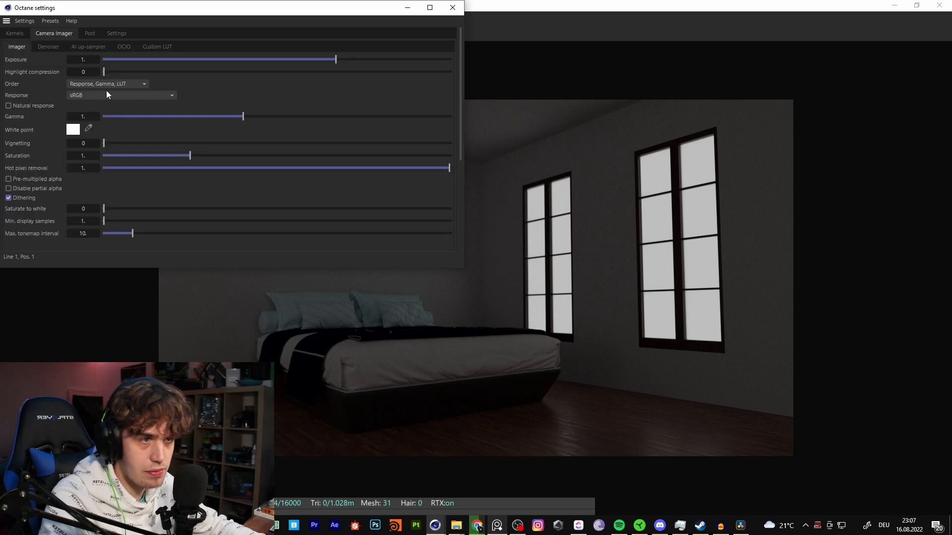
{"action": "left_click", "coordinate": [22, 32]}
{"action": "left_click", "coordinate": [26, 44]}
{"action": "left_click", "coordinate": [43, 44]}
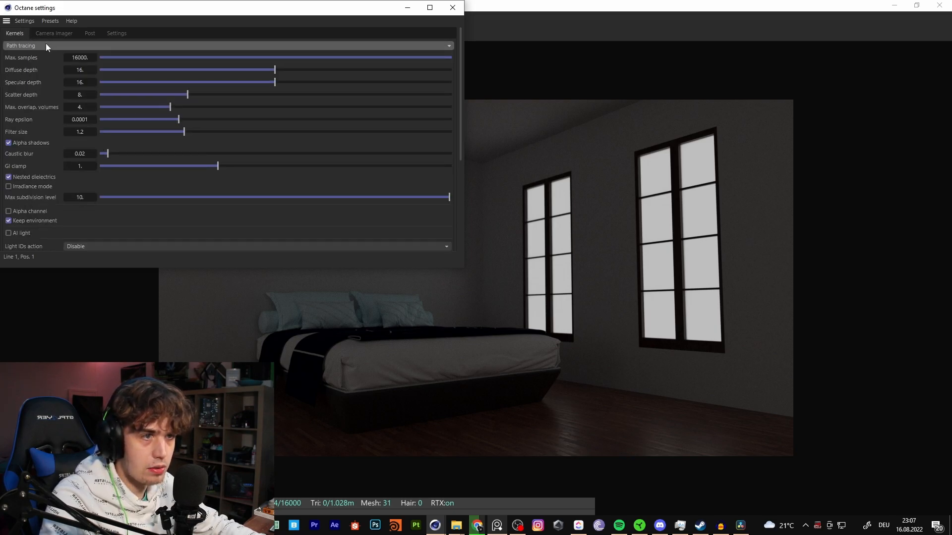
- Try different highlight compression strengths in the Camera Imager, reset the value to 0 and close the Octane settings
{"action": "left_click", "coordinate": [45, 34]}
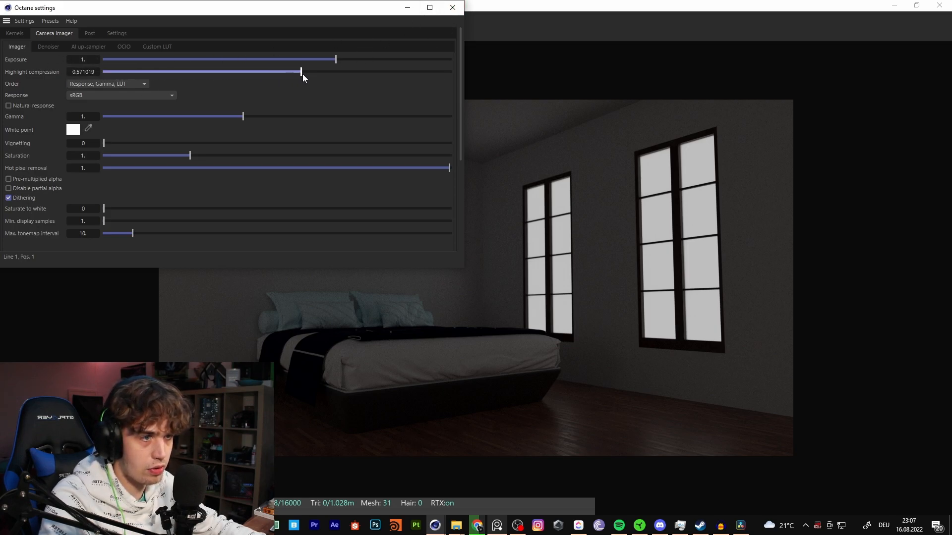
{"action": "left_click_drag", "start_coordinate": [334, 72], "coordinate": [97, 71]}
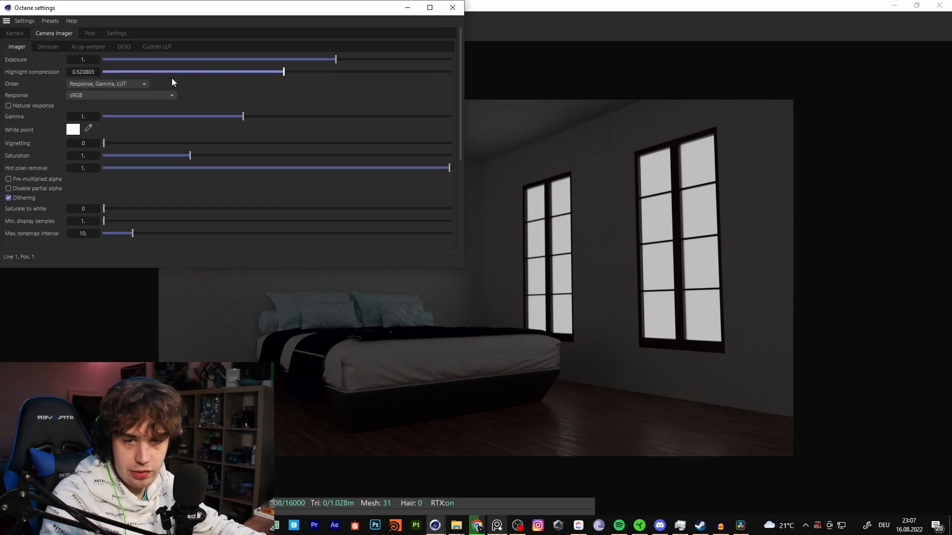
{"action": "left_click_drag", "start_coordinate": [248, 85], "coordinate": [8, 74]}
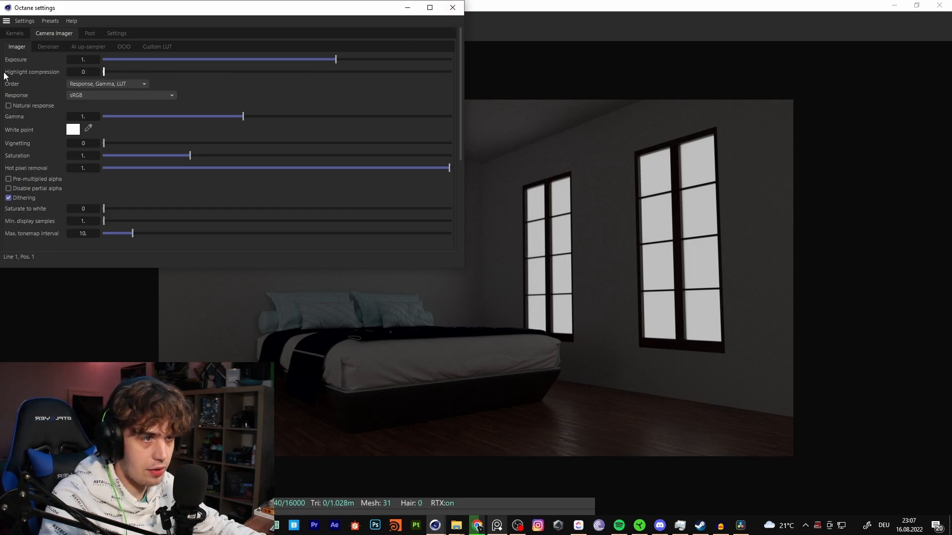
{"action": "left_click", "coordinate": [452, 9]}
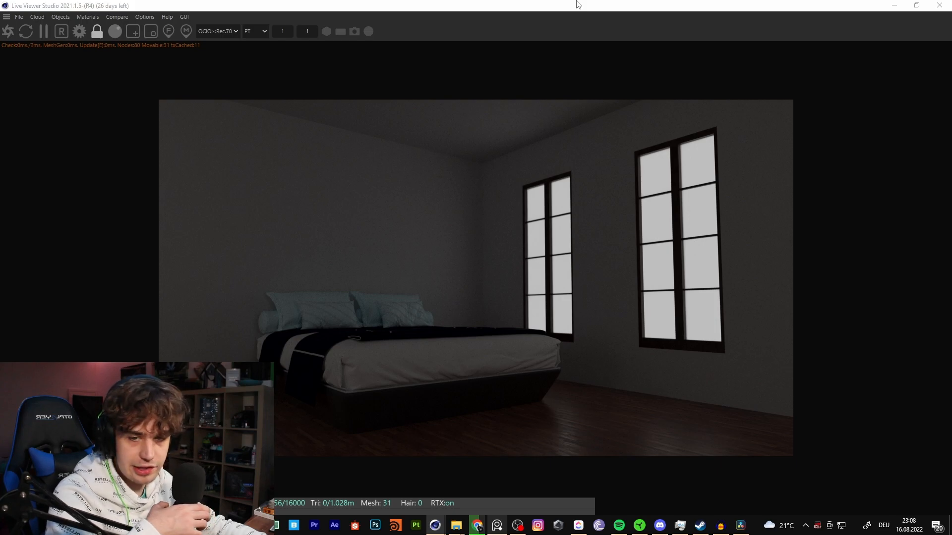
- Restore the Live Viewer to a smaller window and add an Octane Daylight to the scene
{"action": "double_click", "coordinate": [595, 5]}
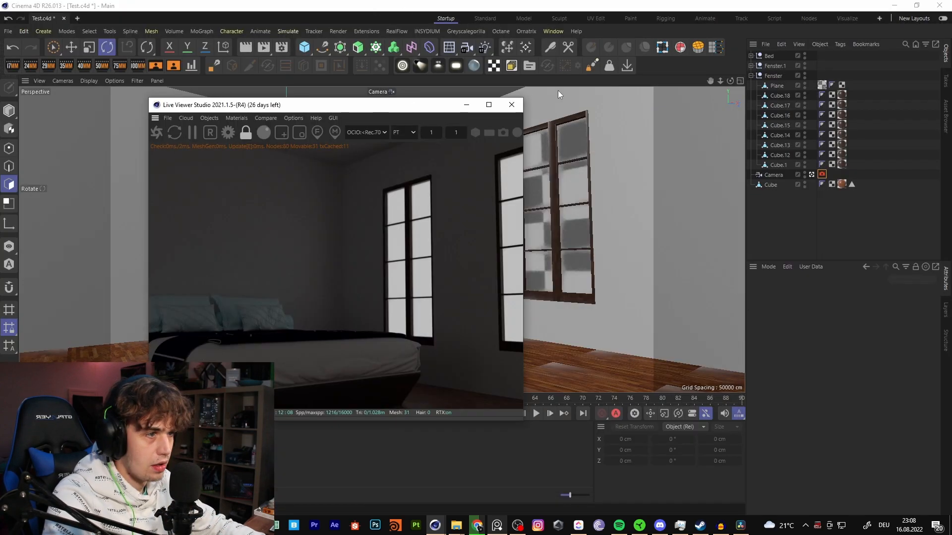
{"action": "left_click", "coordinate": [213, 119]}
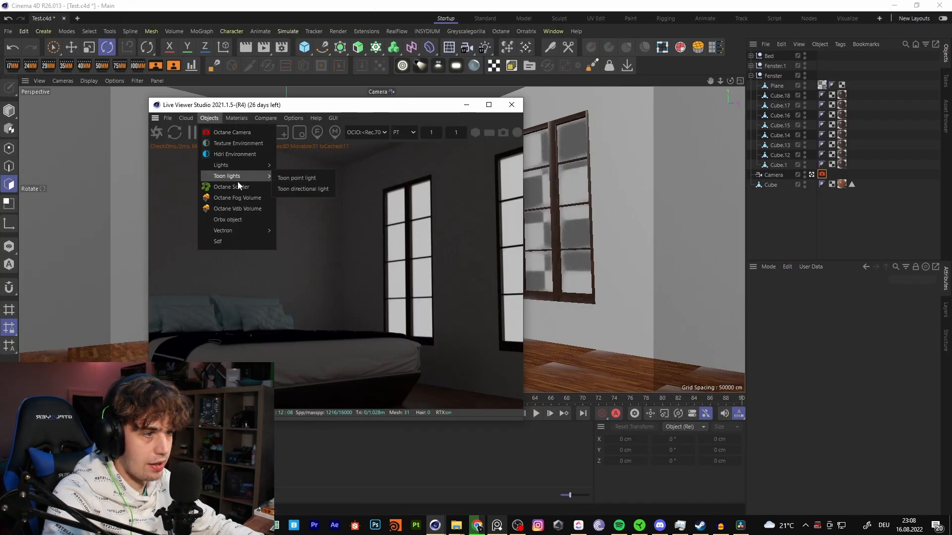
{"action": "mouse_move", "coordinate": [233, 165]}
{"action": "left_click", "coordinate": [308, 171]}
- Dock the Live Viewer beside the perspective viewport and reduce its render resolution scale to 0.4
{"action": "left_click_drag", "start_coordinate": [328, 105], "coordinate": [734, 109]}
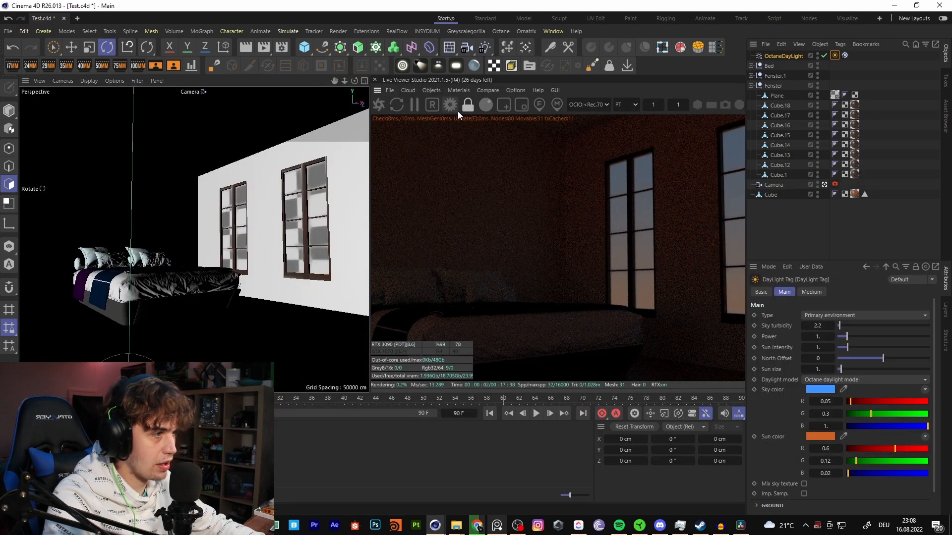
{"action": "left_click", "coordinate": [646, 106]}
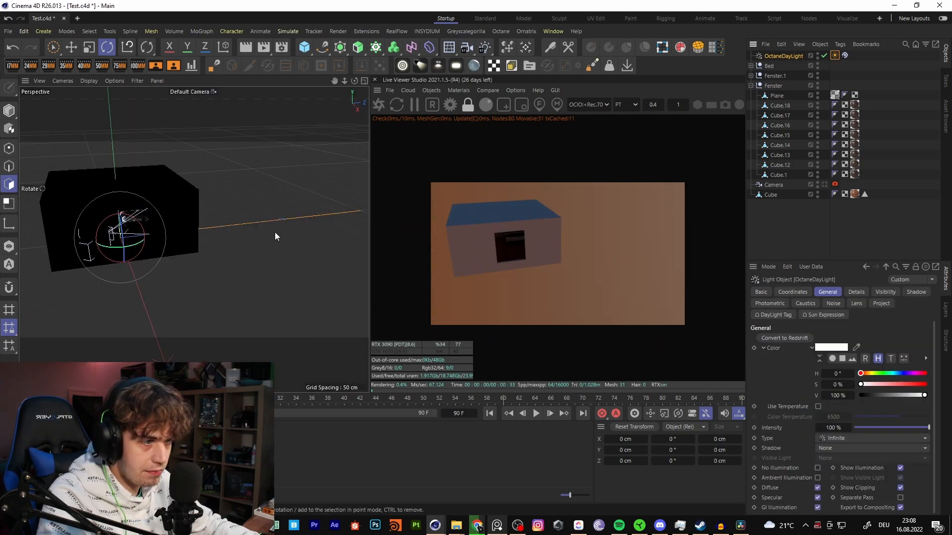
- View the room from outside through the Default Camera and show its geometry as wireframe lines
{"action": "left_click_drag", "start_coordinate": [275, 233], "coordinate": [284, 180], "text": "alt"}
{"action": "mouse_move", "coordinate": [239, 230]}
{"action": "left_mouse_down", "text": "alt"}
{"action": "mouse_move", "coordinate": [277, 218]}
{"action": "mouse_move", "coordinate": [198, 209]}
{"action": "mouse_move", "coordinate": [128, 141]}
{"action": "left_mouse_up", "text": "alt"}
{"action": "left_click", "coordinate": [89, 82]}
{"action": "left_click", "coordinate": [115, 121]}
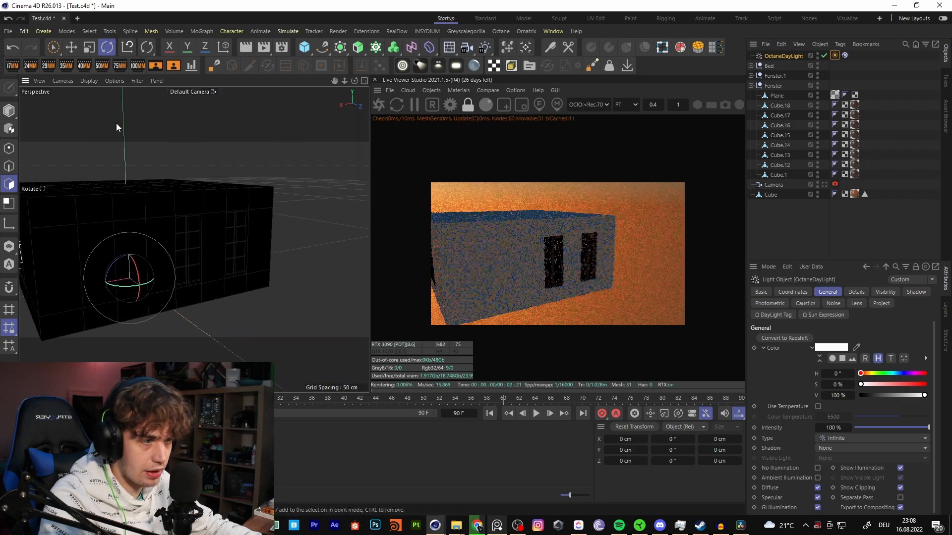
{"action": "left_click", "coordinate": [89, 82]}
{"action": "left_click", "coordinate": [123, 166]}
- Examine the room's exterior from several angles, including the two narrow windows and the large opening in the adjacent wall
{"action": "left_click_drag", "start_coordinate": [256, 224], "coordinate": [85, 322], "text": "alt"}
{"action": "right_click_drag", "start_coordinate": [194, 249], "coordinate": [149, 273], "text": "alt"}
{"action": "left_click_drag", "start_coordinate": [193, 239], "coordinate": [239, 233], "text": "alt"}
{"action": "right_click_drag", "start_coordinate": [223, 225], "coordinate": [243, 209], "text": "alt"}
{"action": "left_click_drag", "start_coordinate": [212, 237], "coordinate": [256, 295], "text": "alt"}
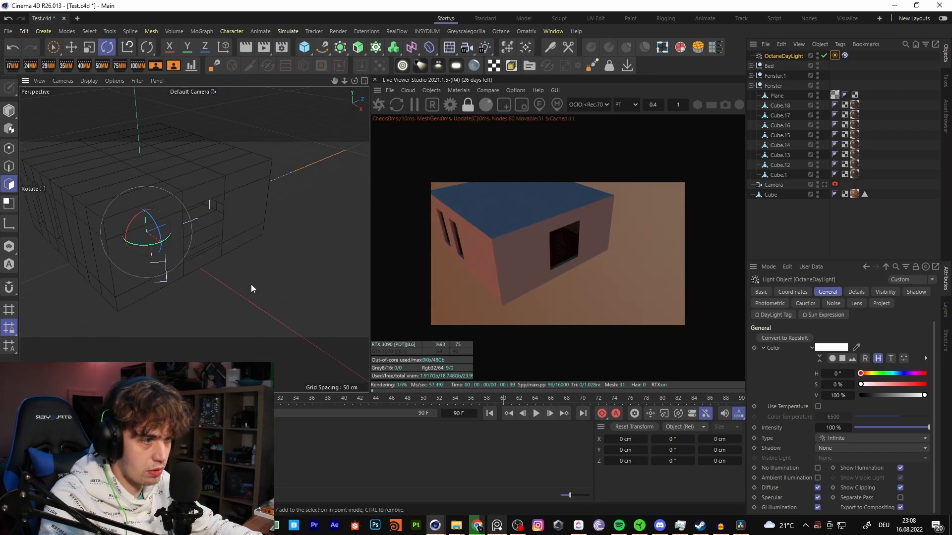
{"action": "right_click_drag", "start_coordinate": [179, 250], "coordinate": [208, 244], "text": "alt"}
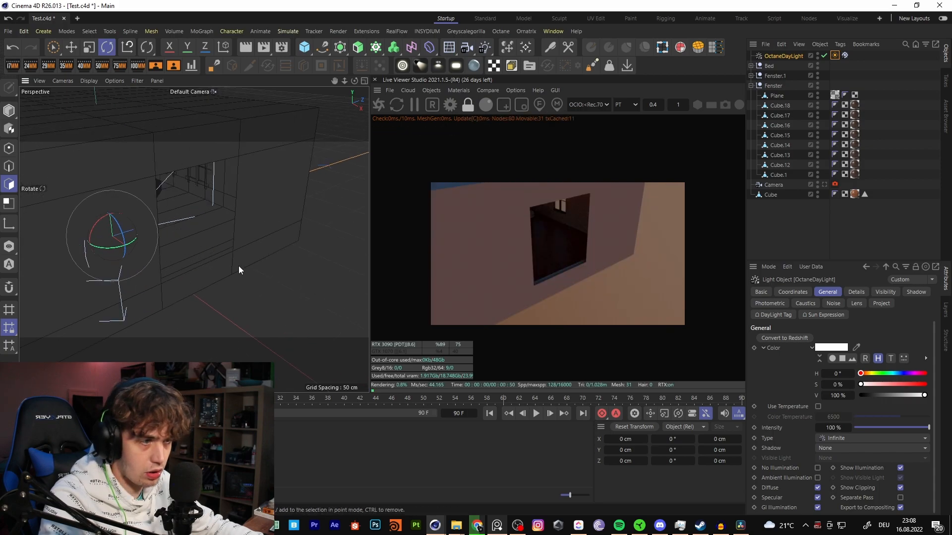
{"action": "left_click_drag", "start_coordinate": [208, 248], "coordinate": [169, 283], "text": "alt"}
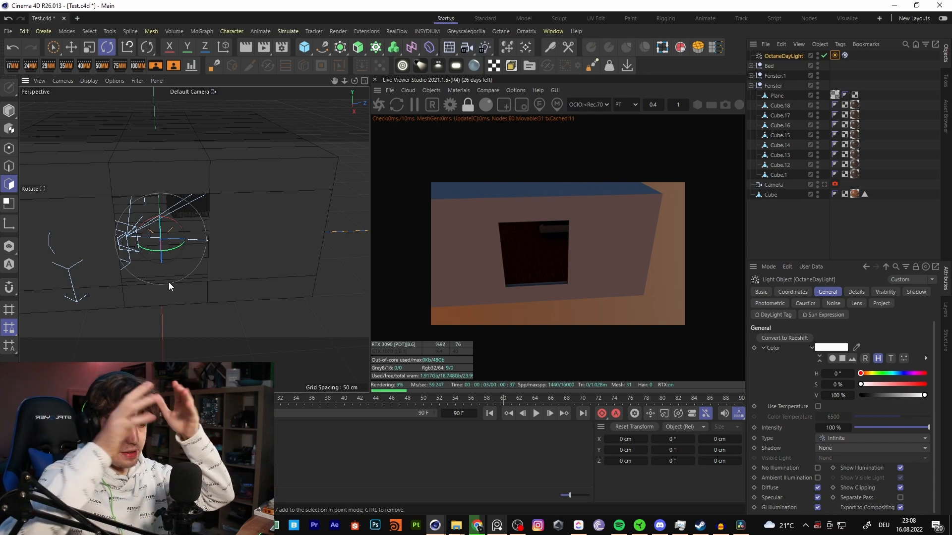
{"action": "mouse_move", "coordinate": [228, 231]}
{"action": "left_mouse_down", "text": "alt"}
{"action": "mouse_move", "coordinate": [265, 230]}
{"action": "mouse_move", "coordinate": [228, 243]}
{"action": "left_mouse_up", "text": "alt"}
{"action": "left_click_drag", "start_coordinate": [176, 284], "coordinate": [121, 244], "text": "alt"}
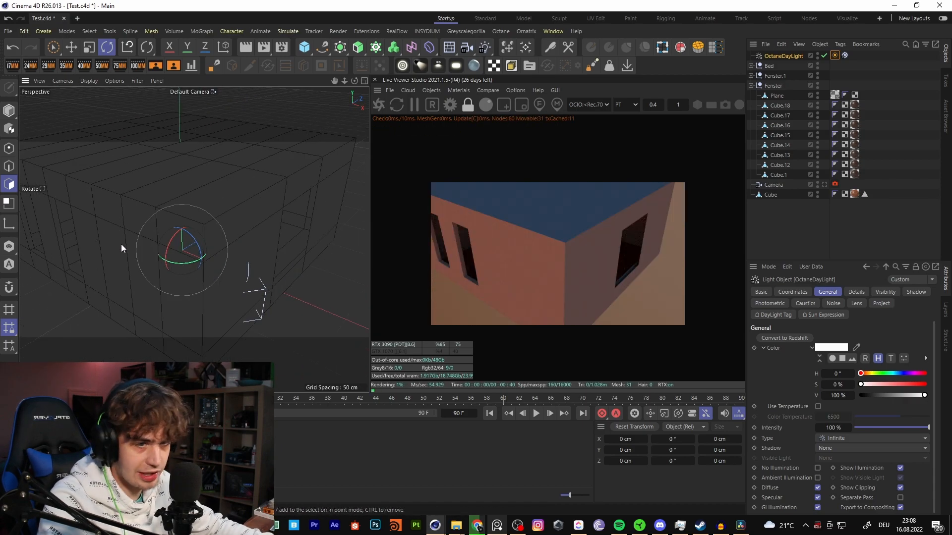
{"action": "left_click_drag", "start_coordinate": [244, 262], "coordinate": [118, 290], "text": "alt"}
{"action": "left_click_drag", "start_coordinate": [181, 257], "coordinate": [144, 263], "text": "alt"}
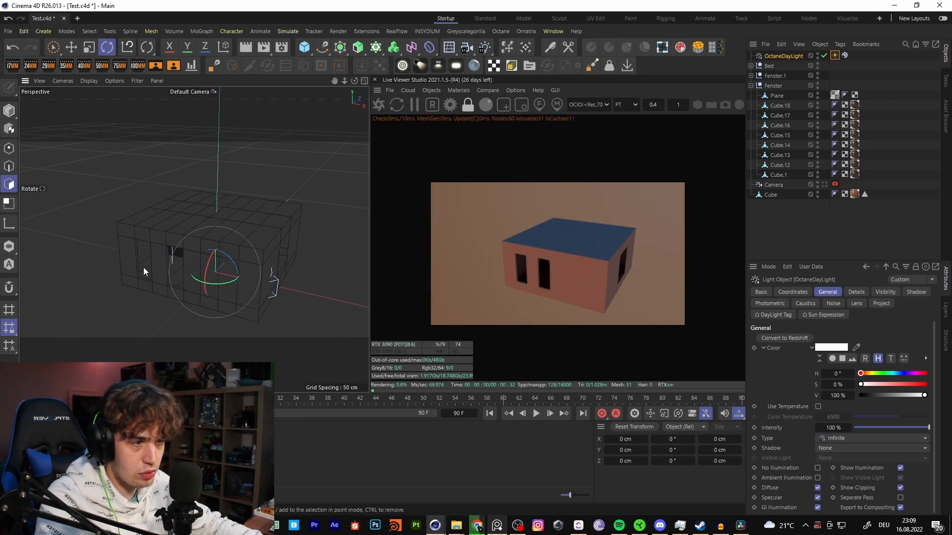
{"action": "scroll", "coordinate": [144, 263], "scroll_direction": "up", "scroll_amount": 5}
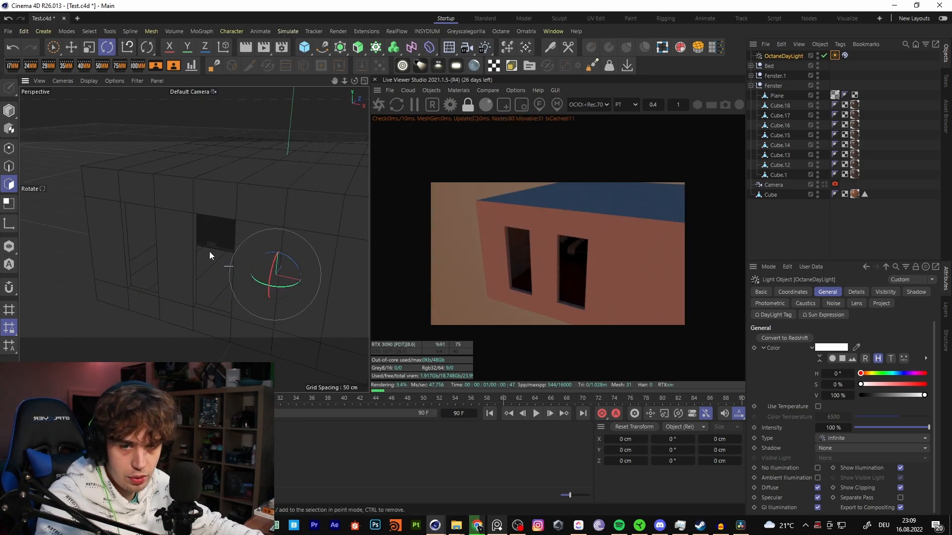
{"action": "left_click_drag", "start_coordinate": [262, 249], "coordinate": [198, 236], "text": "alt"}
{"action": "scroll", "coordinate": [257, 278], "scroll_direction": "down", "scroll_amount": 5}
{"action": "scroll", "coordinate": [198, 236], "scroll_direction": "up", "scroll_amount": 6}
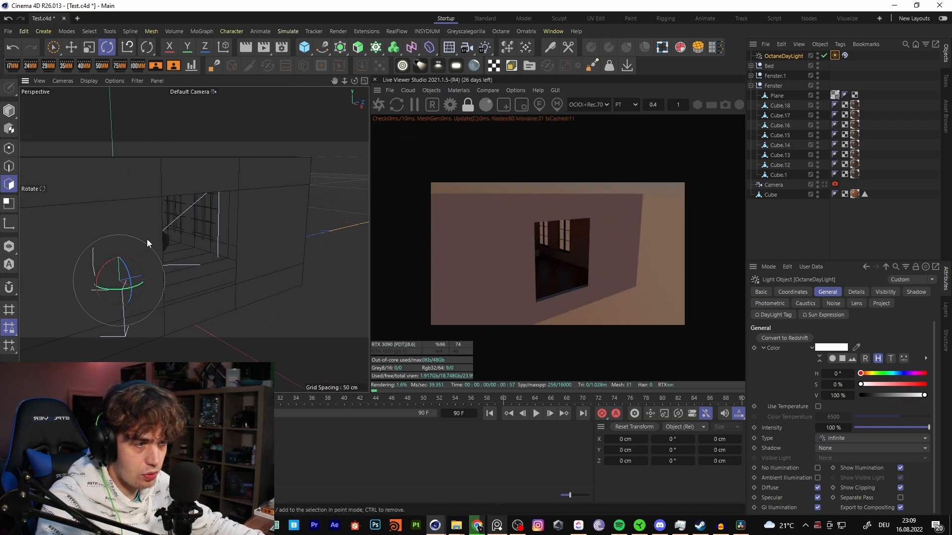
{"action": "left_click_drag", "start_coordinate": [251, 270], "coordinate": [102, 286], "text": "alt"}
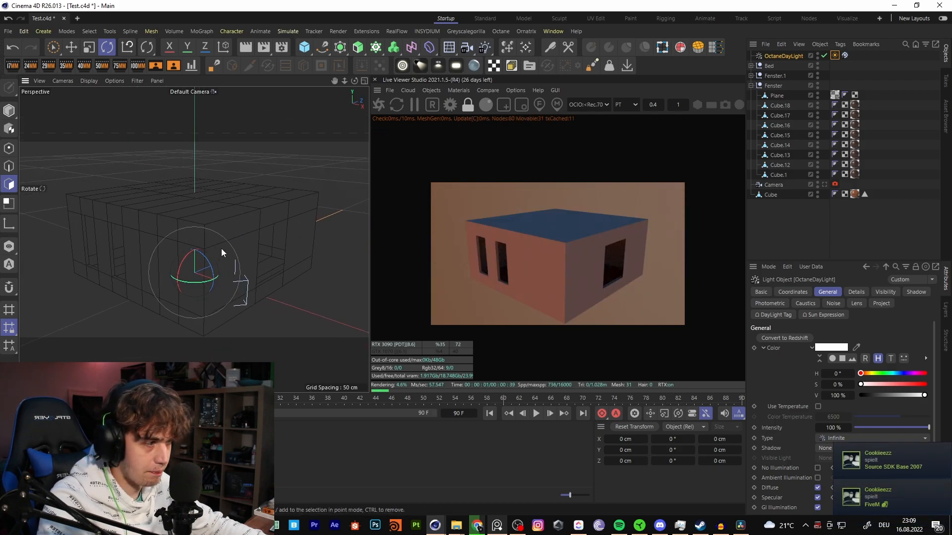
{"action": "left_click_drag", "start_coordinate": [221, 251], "coordinate": [214, 269], "text": "alt"}
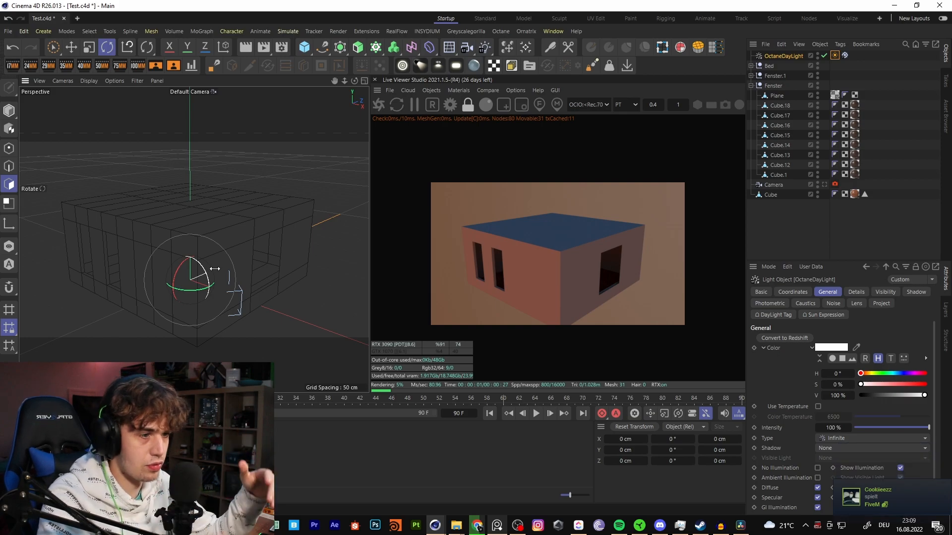
{"action": "left_click_drag", "start_coordinate": [215, 269], "coordinate": [146, 263], "text": "alt"}
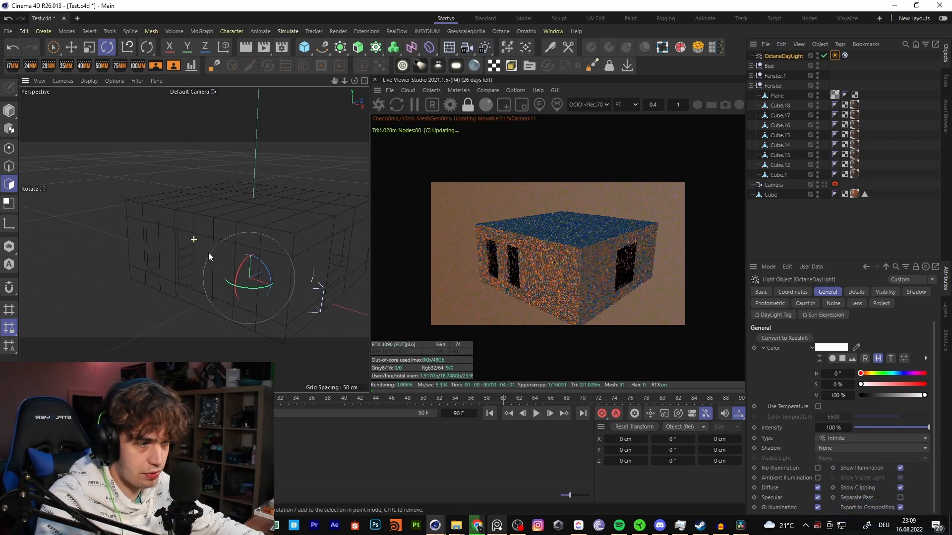
{"action": "left_click_drag", "start_coordinate": [216, 262], "coordinate": [244, 174], "text": "alt"}
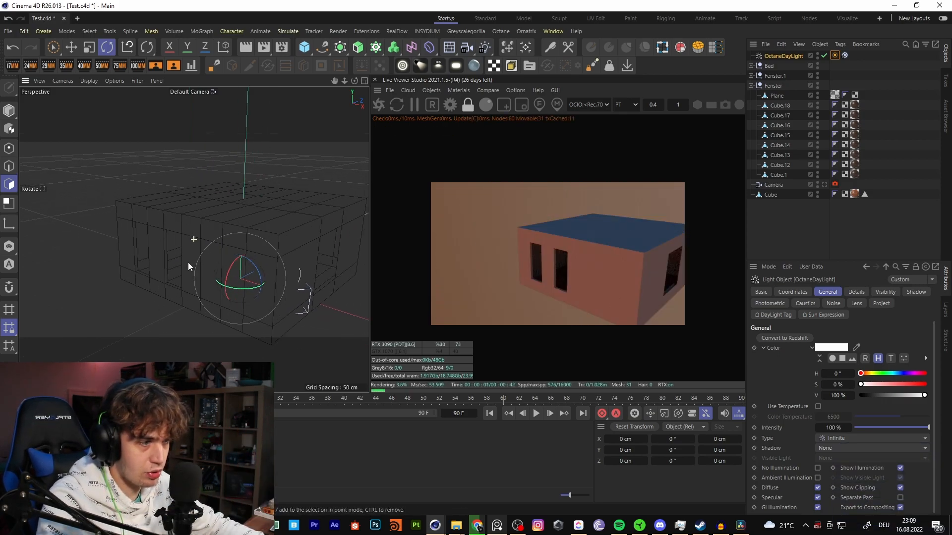
{"action": "left_click_drag", "start_coordinate": [209, 266], "coordinate": [196, 202], "text": "alt"}
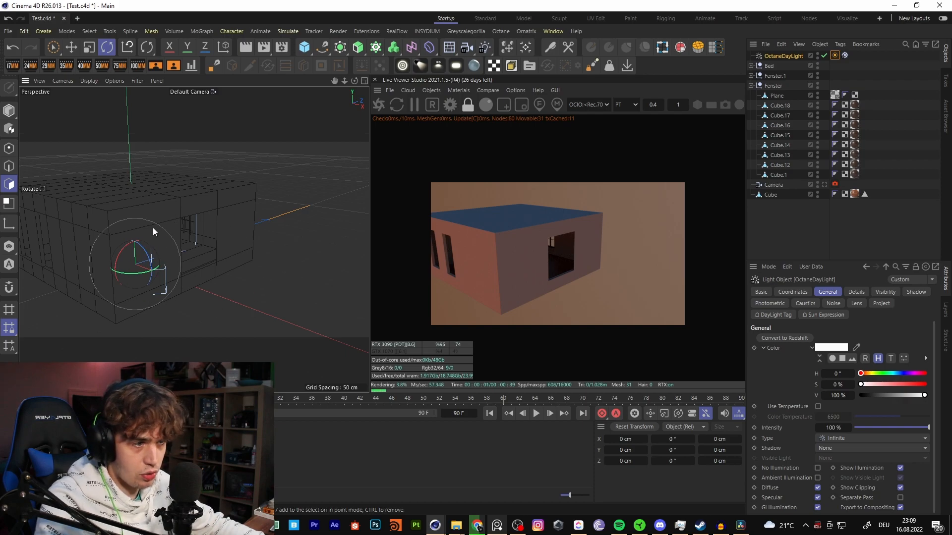
{"action": "left_click_drag", "start_coordinate": [236, 242], "coordinate": [168, 301], "text": "alt"}
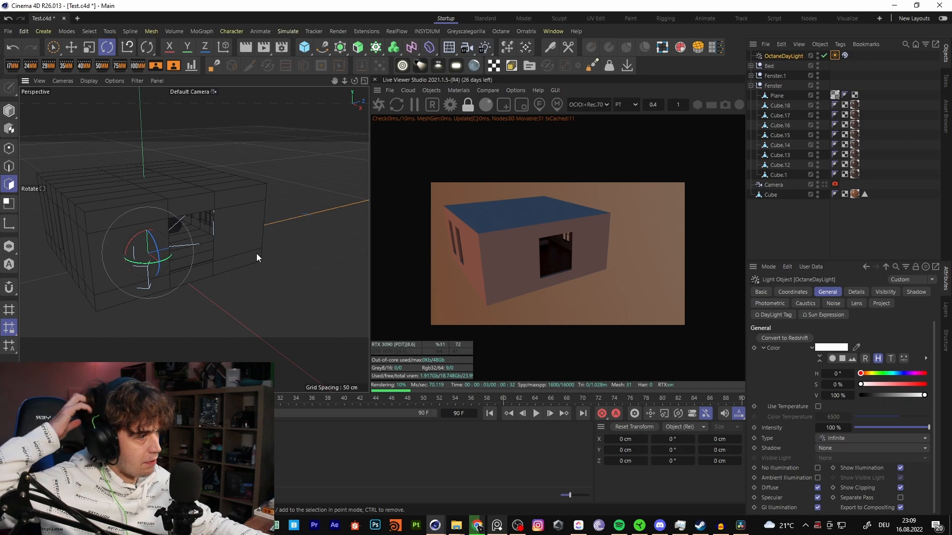
- Switch the viewport back to the scene's Camera and move the OctaneDayLight within the bedroom view
{"action": "left_click", "coordinate": [214, 92]}
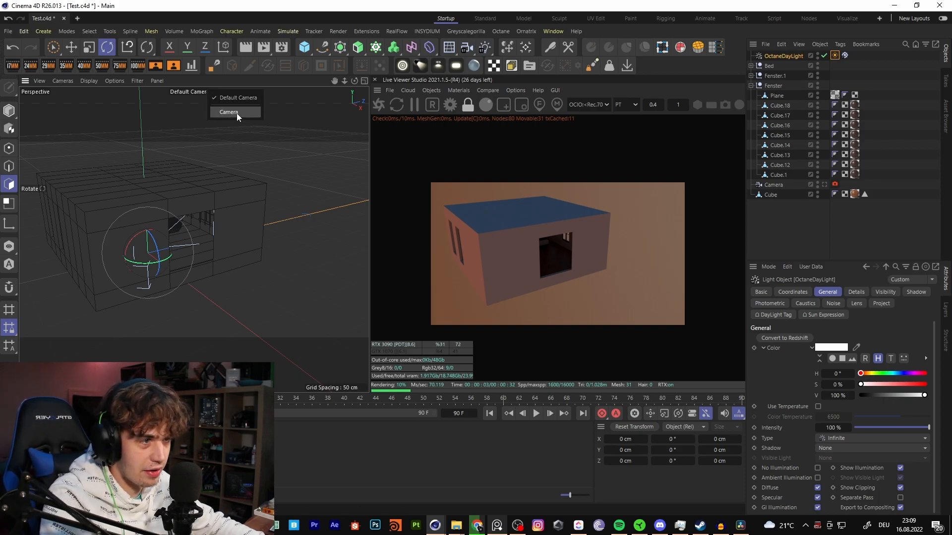
{"action": "left_click", "coordinate": [236, 113]}
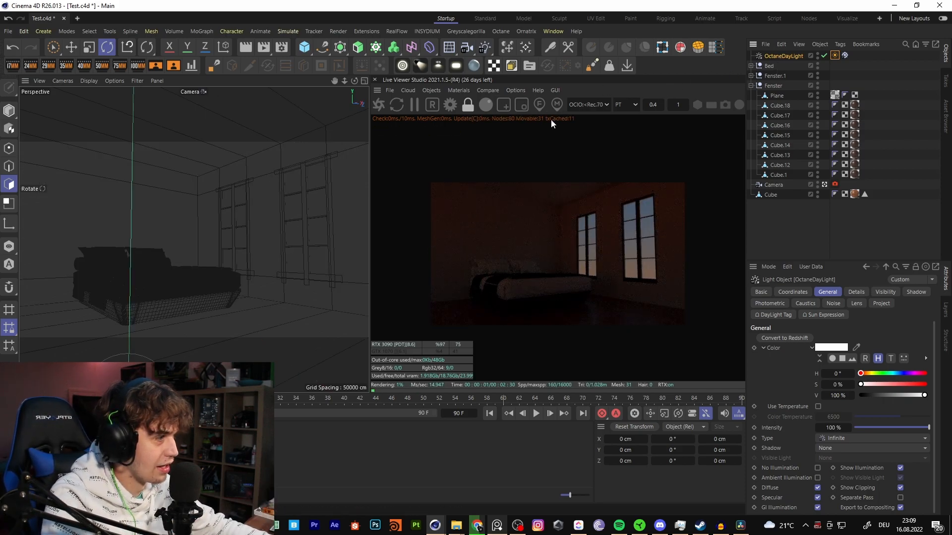
{"action": "left_click", "coordinate": [72, 47]}
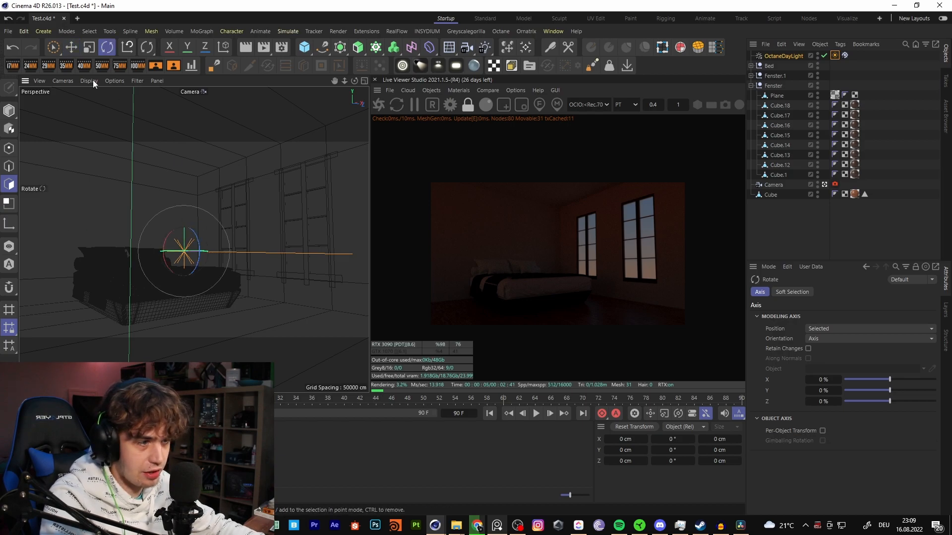
{"action": "left_click_drag", "start_coordinate": [210, 156], "coordinate": [173, 129]}
- Rotate and reposition the OctaneDayLight so the sun shines through the windows onto the bed, undoing the last rotation
{"action": "left_click", "coordinate": [107, 47]}
{"action": "left_click_drag", "start_coordinate": [76, 161], "coordinate": [156, 219]}
{"action": "left_click", "coordinate": [69, 48]}
{"action": "left_click_drag", "start_coordinate": [221, 147], "coordinate": [319, 181]}
{"action": "key", "text": "r"}
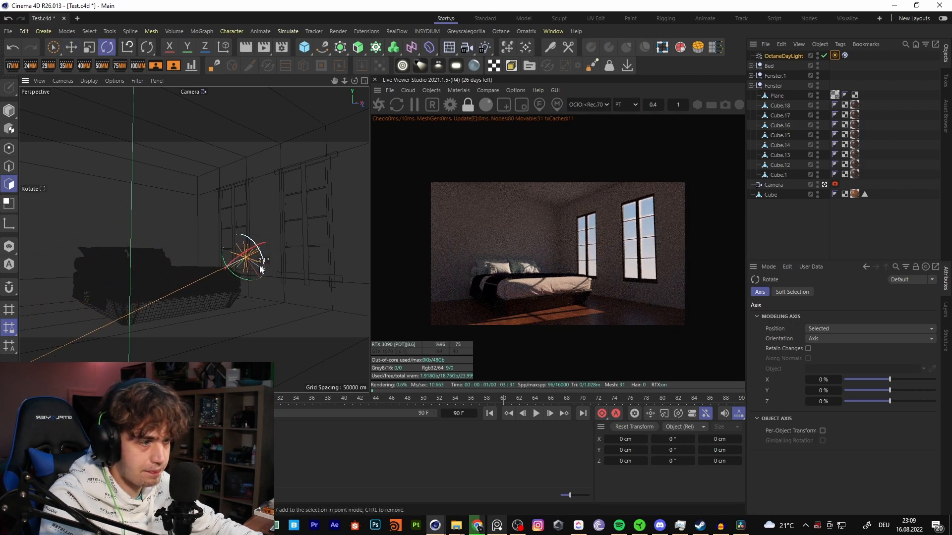
{"action": "left_click_drag", "start_coordinate": [245, 255], "coordinate": [318, 211]}
{"action": "key", "text": "ctrl+z"}
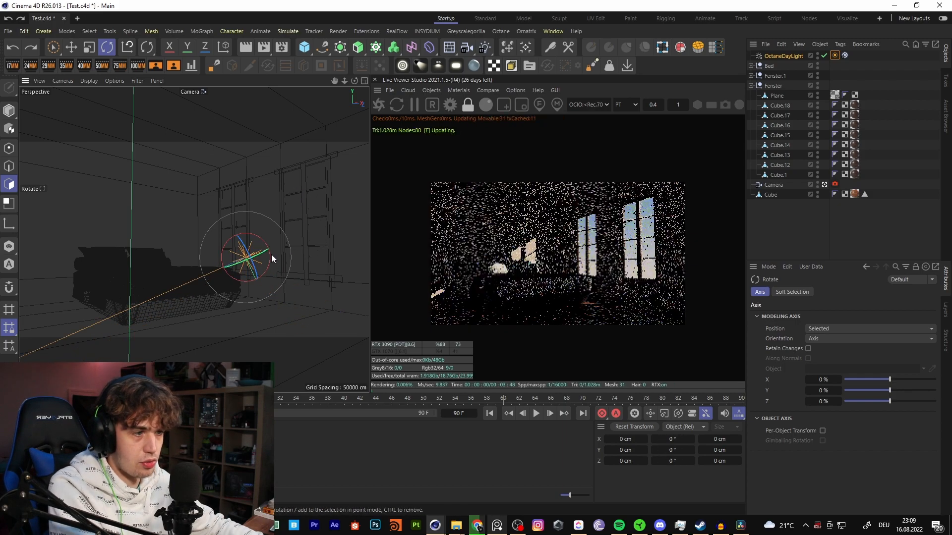
- Undo the last OctaneDayLight change and inspect the light's general settings and its DayLight Tag
{"action": "key", "text": "ctrl+z"}
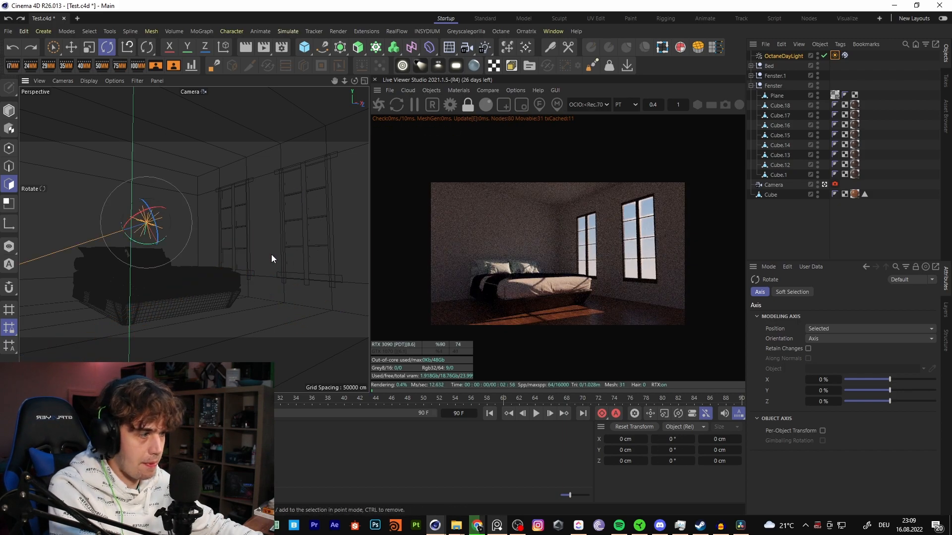
{"action": "left_click", "coordinate": [782, 56]}
{"action": "left_click", "coordinate": [793, 292]}
{"action": "left_click", "coordinate": [827, 293]}
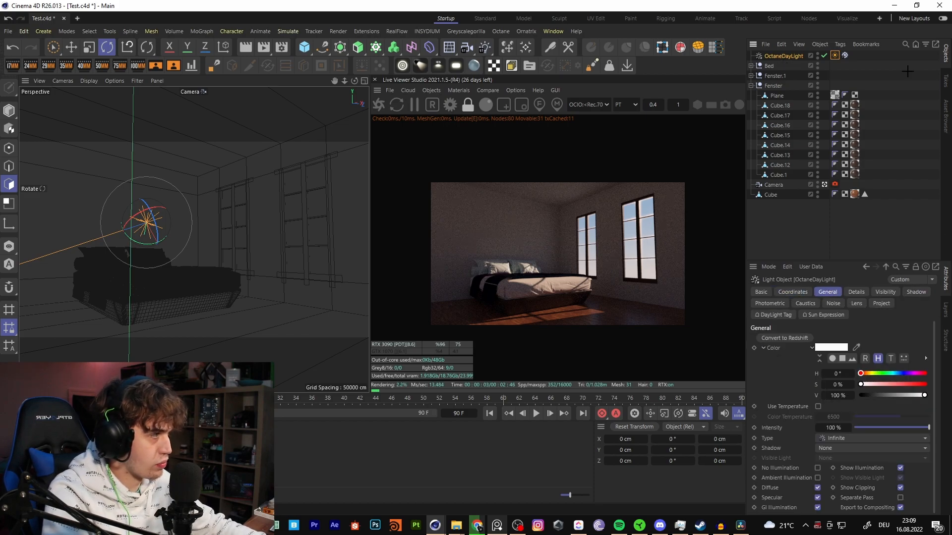
{"action": "left_click", "coordinate": [841, 71]}
{"action": "left_click", "coordinate": [835, 55]}
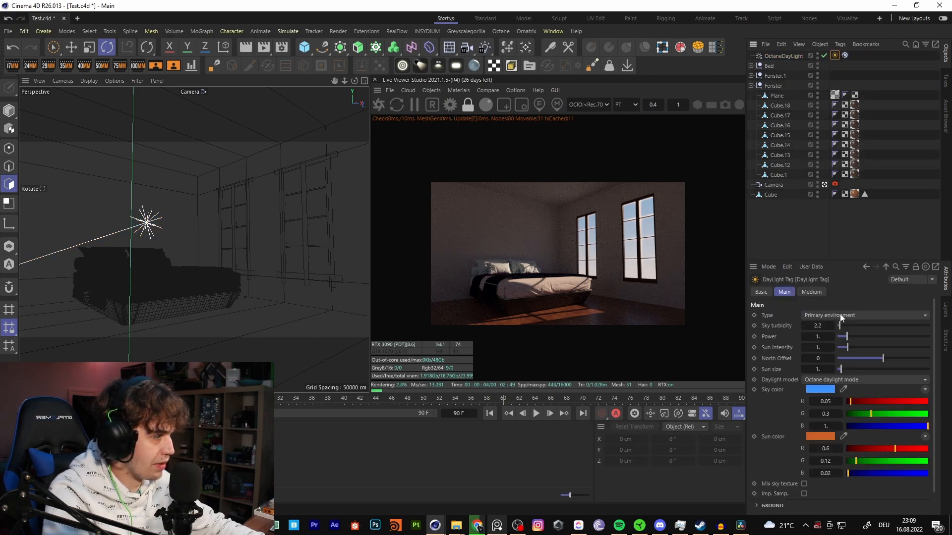
{"action": "left_click", "coordinate": [852, 63]}
{"action": "left_click", "coordinate": [835, 56]}
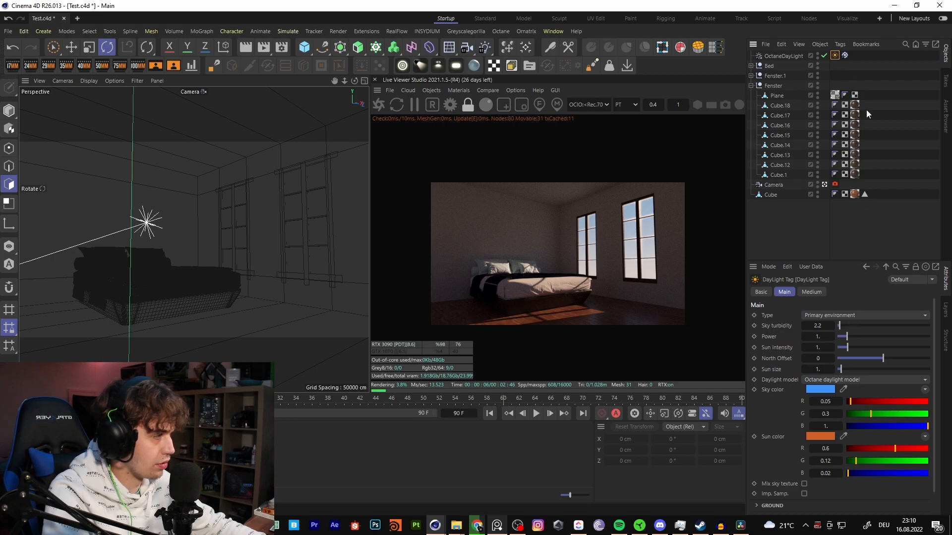
- Reset the OctaneDayLight's rotation to 0° in its coordinates
{"action": "left_click", "coordinate": [783, 55]}
{"action": "left_click", "coordinate": [793, 292]}
{"action": "left_click", "coordinate": [860, 358]}
{"action": "left_click", "coordinate": [860, 353]}
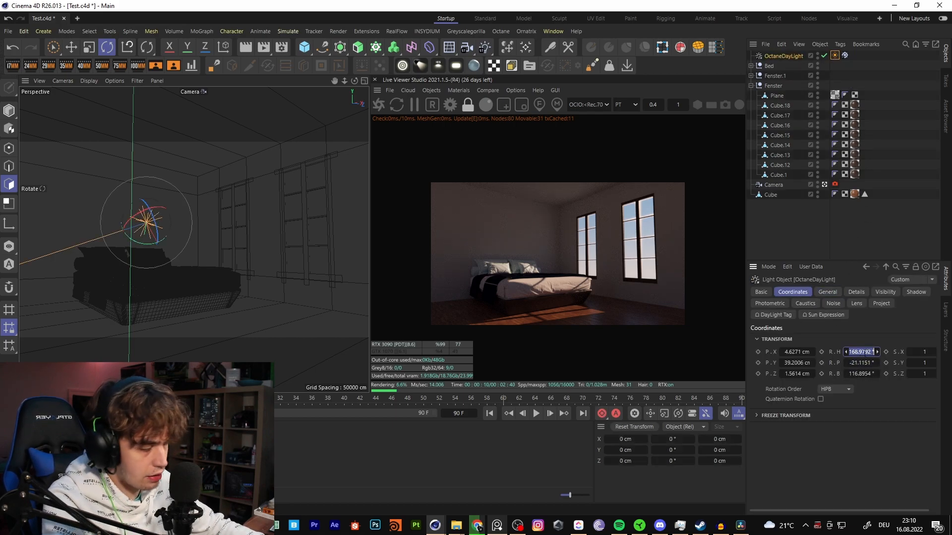
{"action": "type", "text": "0"}
{"action": "key", "text": "Tab"}
{"action": "type", "text": "0"}
{"action": "key", "text": "Tab"}
{"action": "type", "text": "0"}
{"action": "key", "text": "Return"}
- Set the North Offset of the OctaneDayLight's DayLight Tag to about -0.367
{"action": "left_click", "coordinate": [827, 292]}
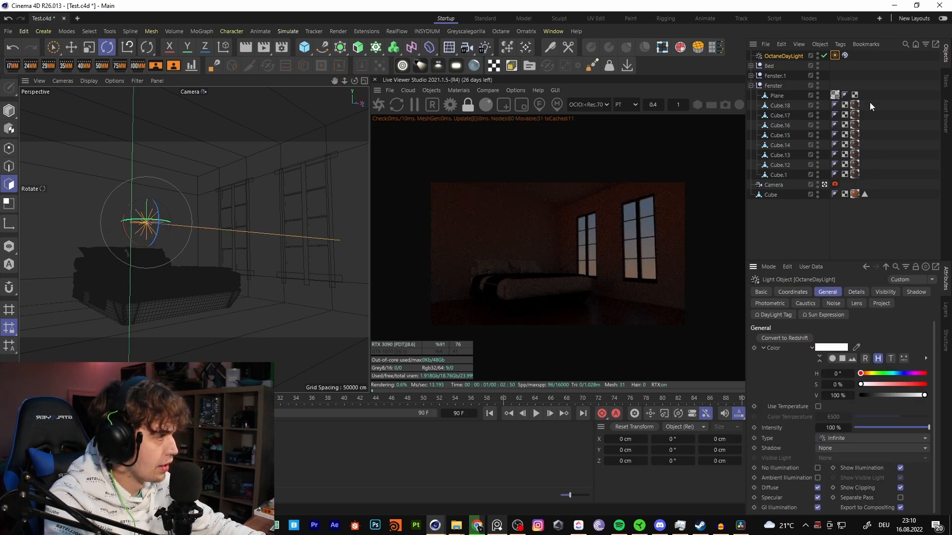
{"action": "left_click", "coordinate": [820, 45]}
{"action": "left_click", "coordinate": [788, 68]}
{"action": "left_click", "coordinate": [835, 55]}
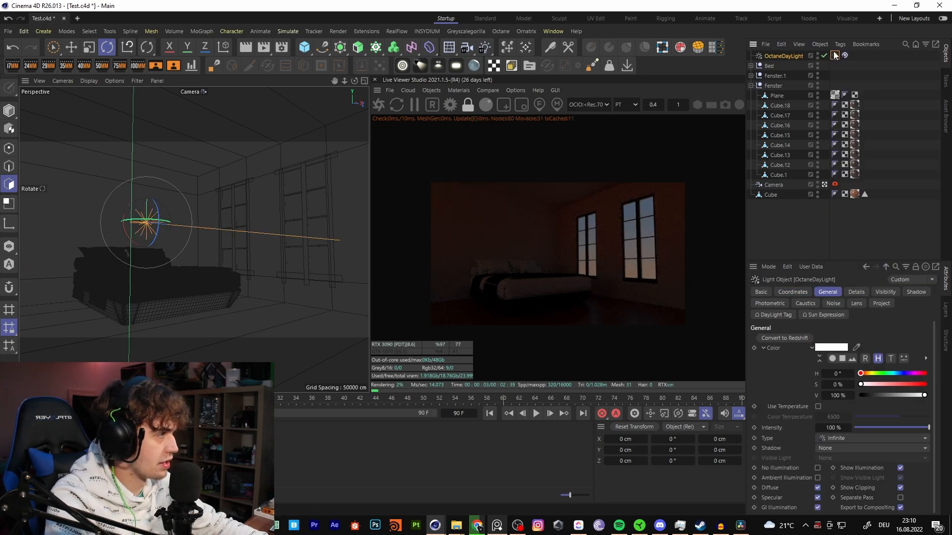
{"action": "mouse_move", "coordinate": [880, 355]}
{"action": "left_mouse_down"}
{"action": "mouse_move", "coordinate": [894, 358]}
{"action": "mouse_move", "coordinate": [865, 357]}
{"action": "mouse_move", "coordinate": [924, 356]}
{"action": "mouse_move", "coordinate": [846, 354]}
{"action": "mouse_move", "coordinate": [871, 357]}
{"action": "left_mouse_up"}
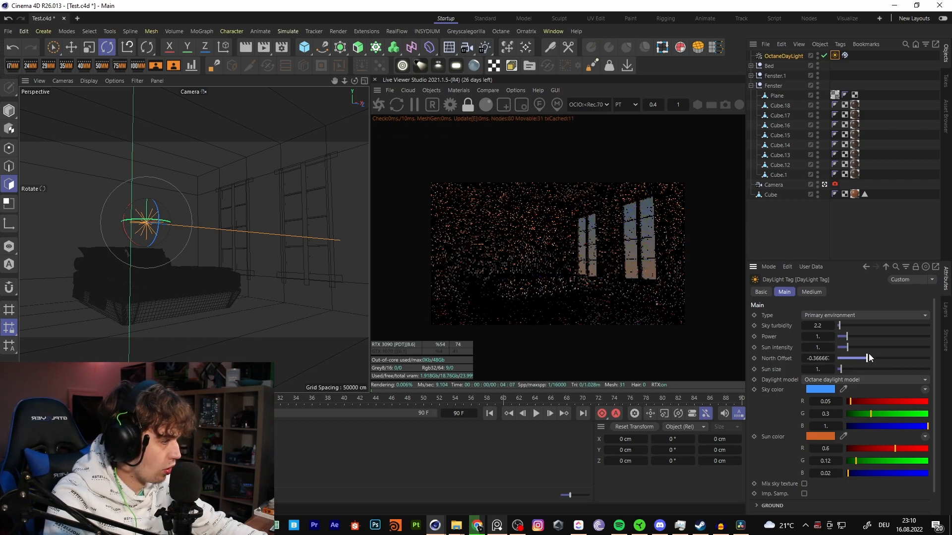
- Set the time in the OctaneDayLight's Sun Expression to 12:10:22 on 16 August 2022
{"action": "left_click", "coordinate": [845, 55]}
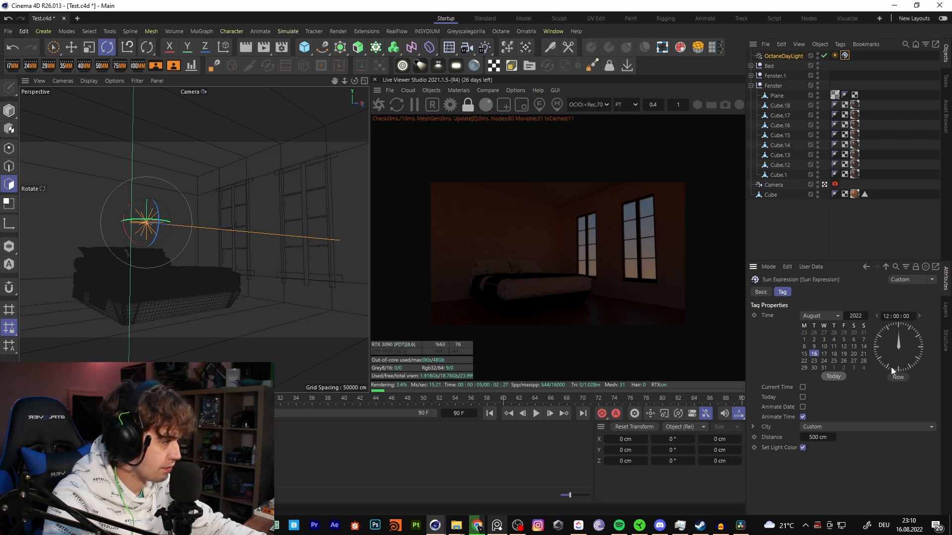
{"action": "left_click", "coordinate": [897, 378]}
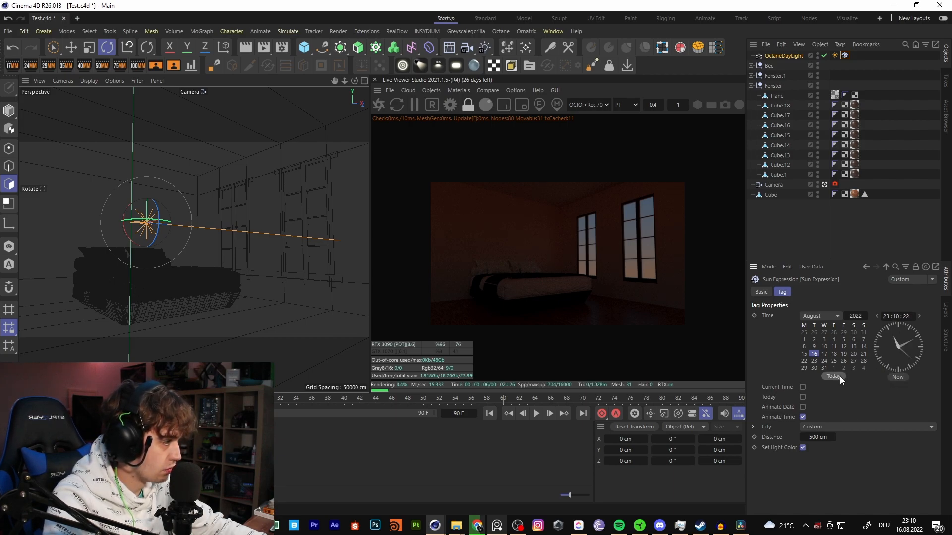
{"action": "left_click", "coordinate": [919, 316]}
{"action": "left_click", "coordinate": [899, 316]}
{"action": "type", "text": "12"}
{"action": "left_click", "coordinate": [823, 354]}
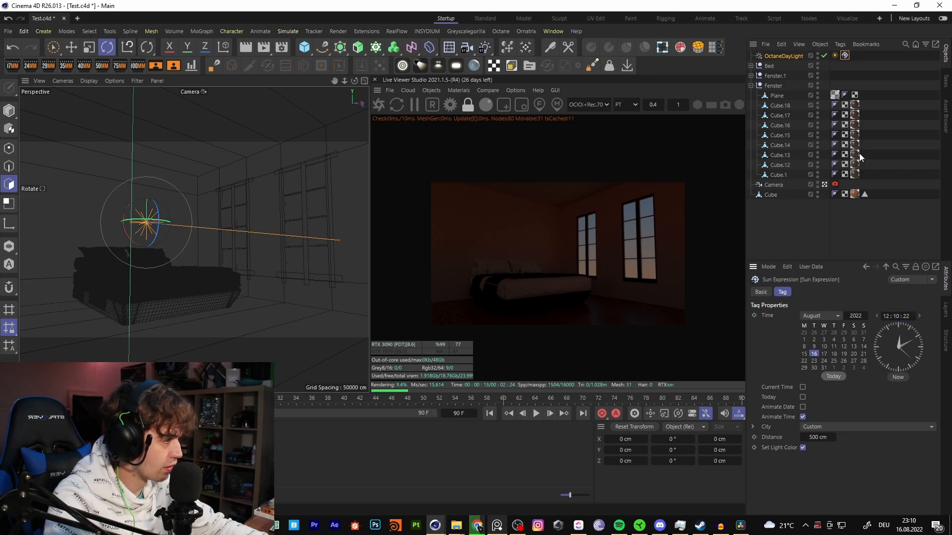
{"action": "left_click", "coordinate": [865, 425]}
{"action": "left_click", "coordinate": [931, 97]}
{"action": "left_click", "coordinate": [845, 55]}
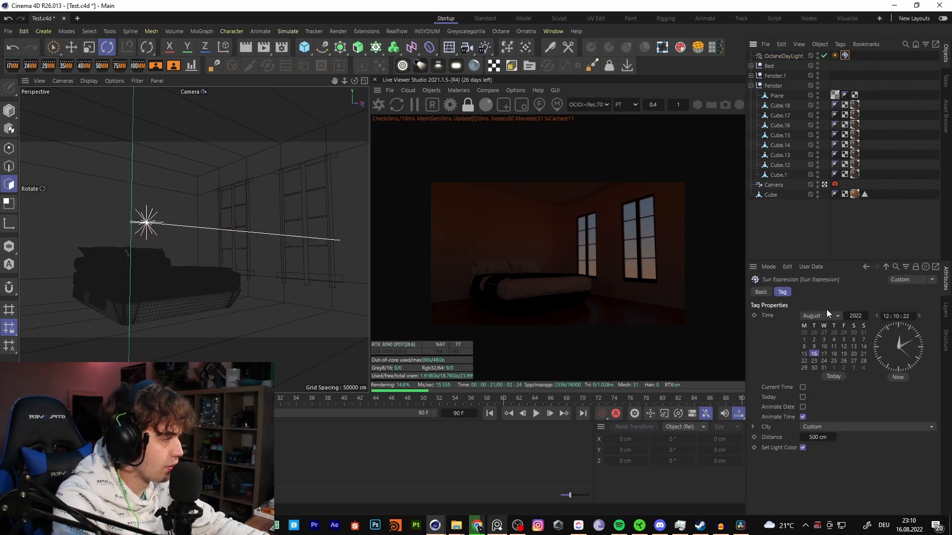
{"action": "left_click", "coordinate": [835, 55]}
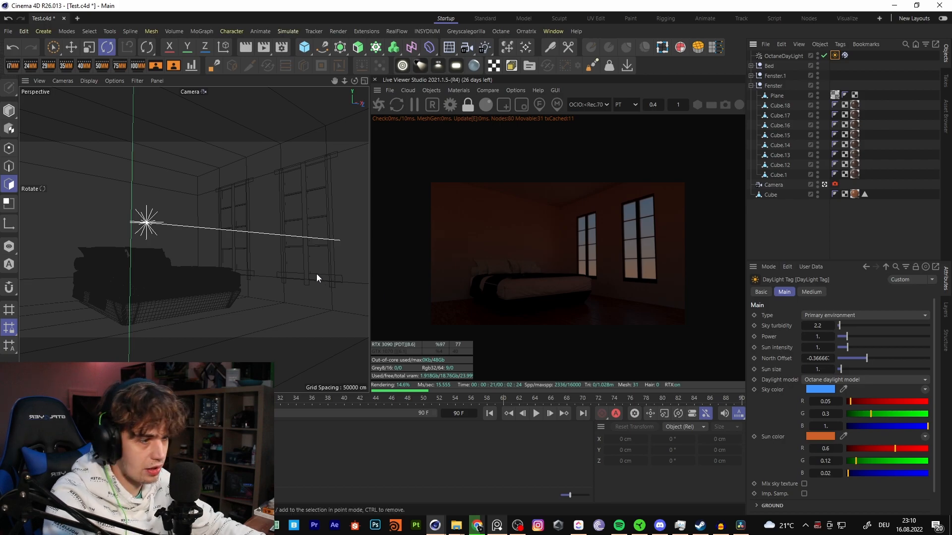
- Move the OctaneDayLight towards the windows and rotate it so sunlight falls across the bed and the wall behind it
{"action": "left_click", "coordinate": [782, 56]}
{"action": "key", "text": "e"}
{"action": "key", "text": "r"}
{"action": "left_click_drag", "start_coordinate": [276, 174], "coordinate": [237, 321]}
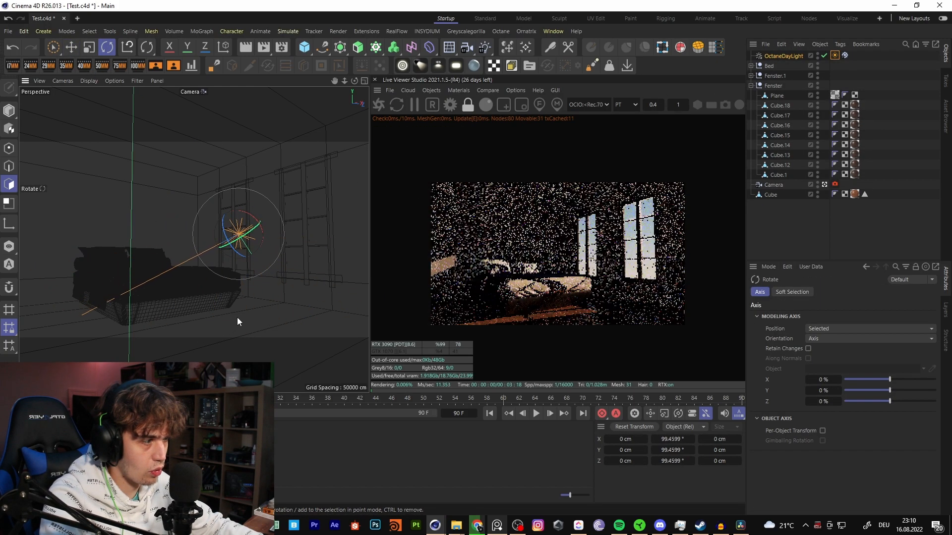
{"action": "left_click_drag", "start_coordinate": [239, 232], "coordinate": [288, 209]}
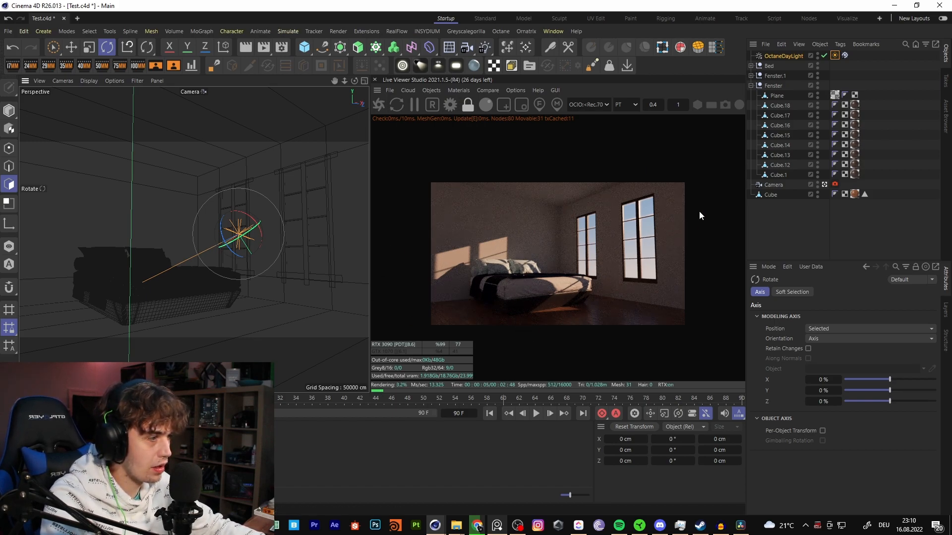
- Delete the Octane Camera tag from the Camera object
{"action": "left_click", "coordinate": [835, 55]}
{"action": "left_click", "coordinate": [835, 185]}
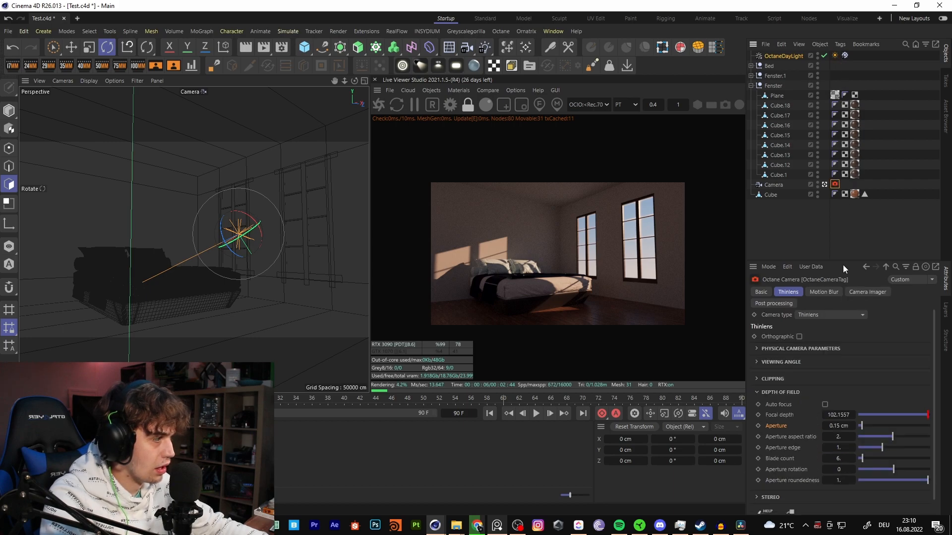
{"action": "left_click", "coordinate": [835, 55]}
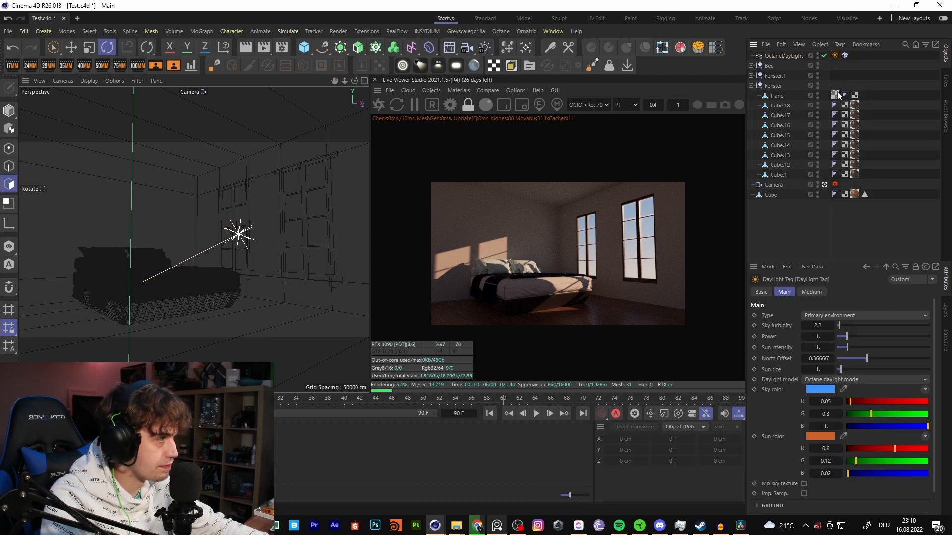
{"action": "left_click", "coordinate": [835, 184]}
{"action": "key", "text": "Delete"}
- Enable Mix sky texture in the DayLight Tag and add an OctaneSky with an image-texture environment
{"action": "left_click", "coordinate": [835, 56]}
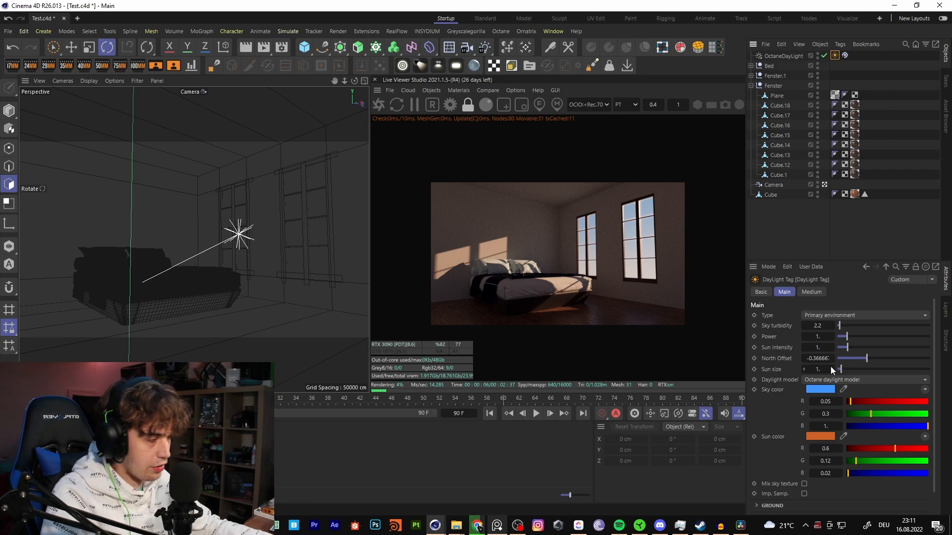
{"action": "left_click", "coordinate": [803, 484]}
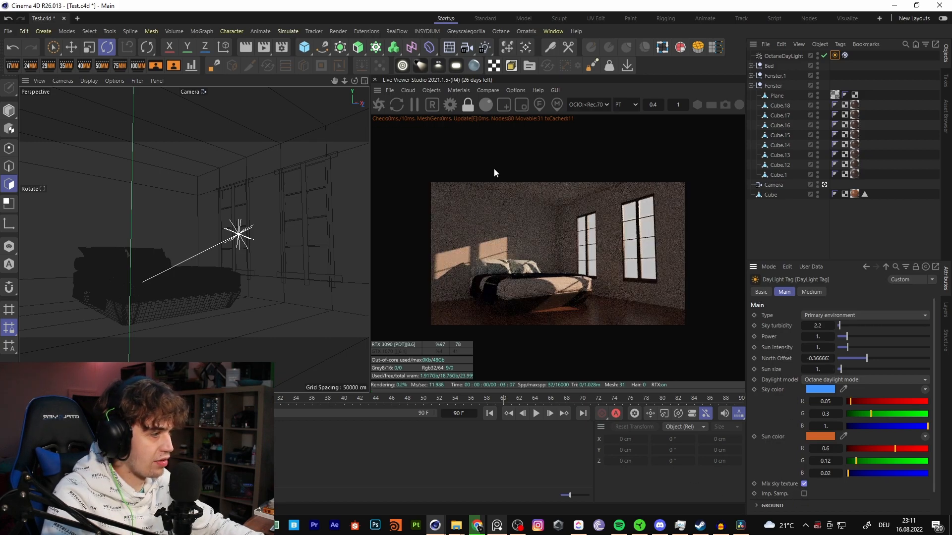
{"action": "left_click", "coordinate": [433, 90]}
{"action": "left_click", "coordinate": [453, 126]}
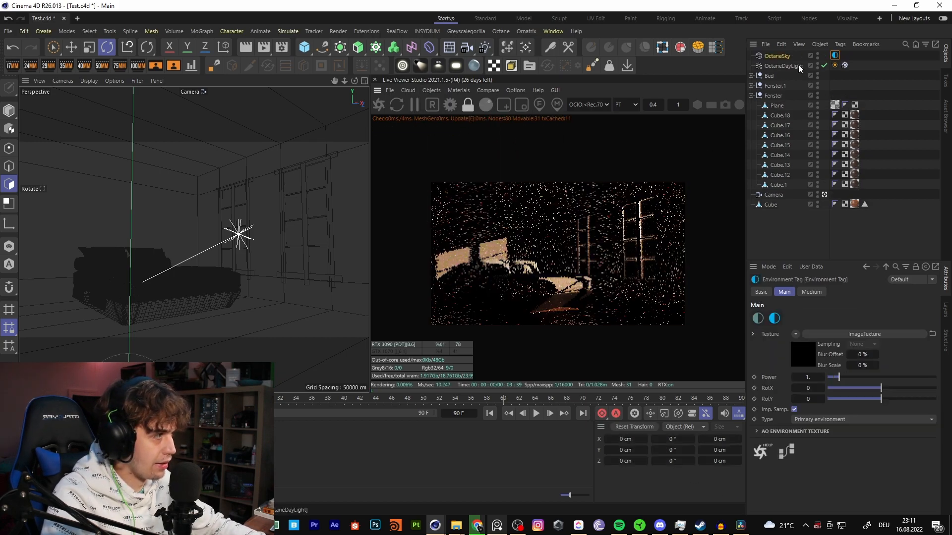
- Add an HDRI Link Plus tag to the OctaneSky and open the Plus Library from that tag
{"action": "left_click", "coordinate": [784, 57]}
{"action": "right_click", "coordinate": [785, 56]}
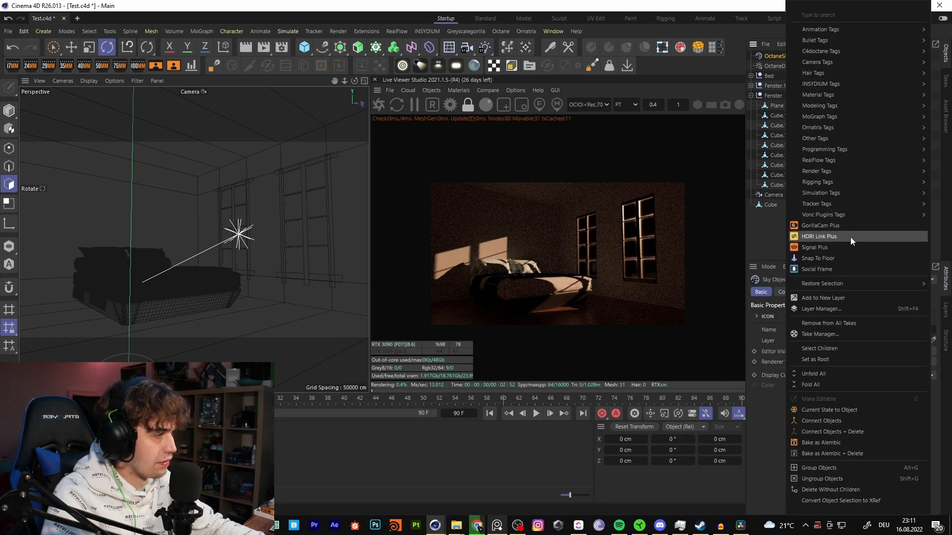
{"action": "left_click", "coordinate": [850, 237]}
{"action": "left_click", "coordinate": [844, 55]}
{"action": "left_click", "coordinate": [811, 344]}
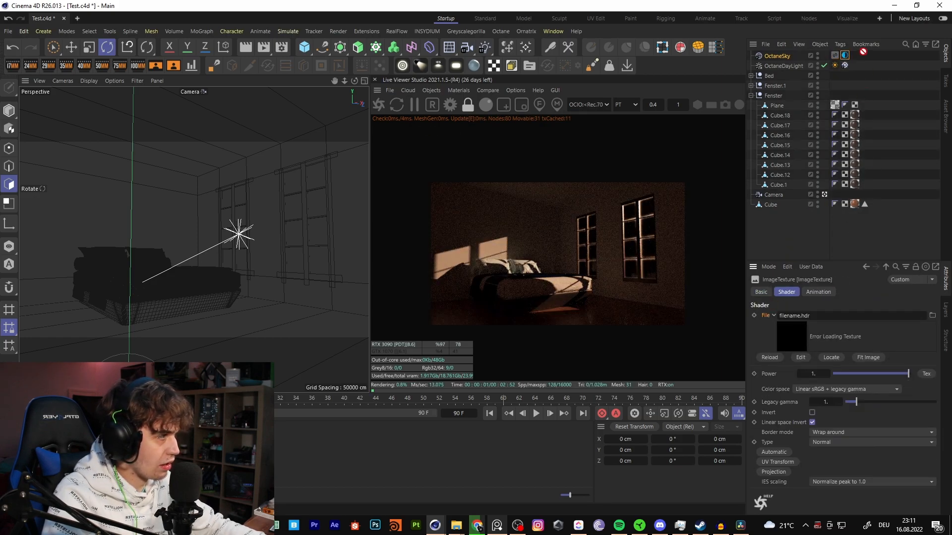
{"action": "left_click", "coordinate": [836, 56]}
{"action": "left_click", "coordinate": [776, 317]}
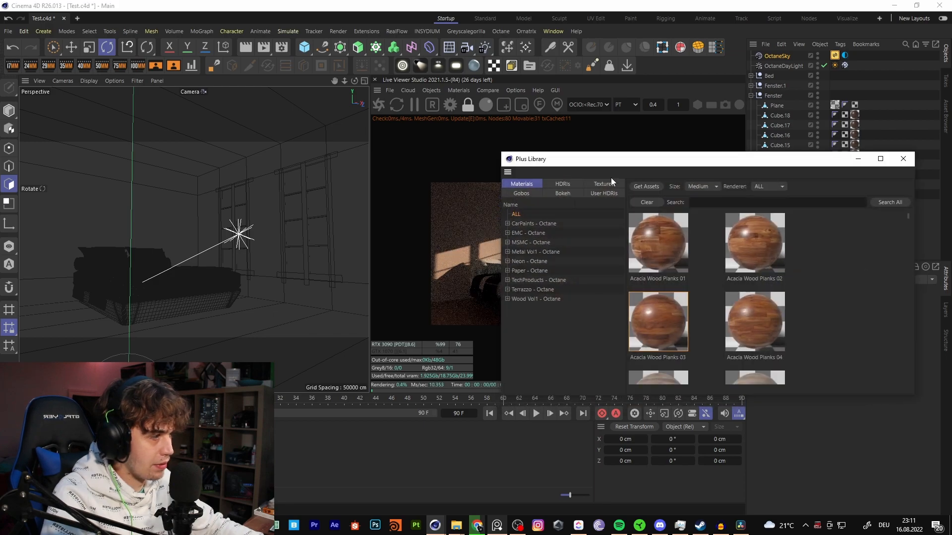
- Show the User HDRIs in a maximized Plus Library window and browse the sky thumbnails
{"action": "left_click_drag", "start_coordinate": [649, 165], "coordinate": [467, 108]}
{"action": "left_click", "coordinate": [422, 137]}
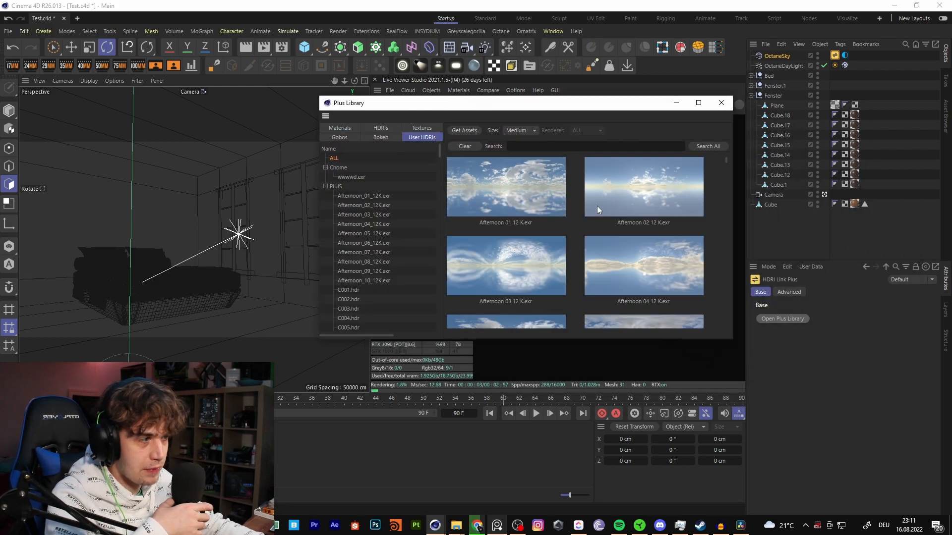
{"action": "left_click", "coordinate": [698, 102]}
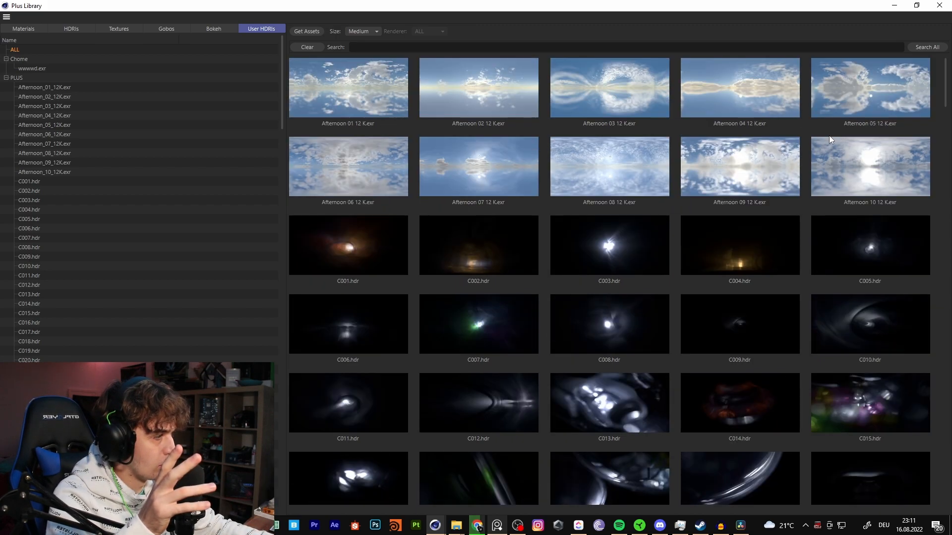
{"action": "scroll", "coordinate": [696, 180], "scroll_direction": "down", "scroll_amount": 10}
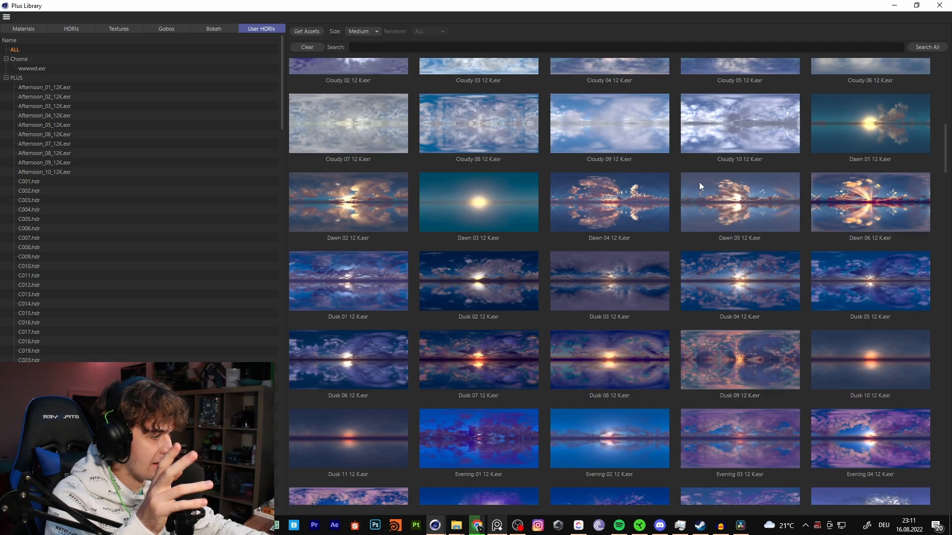
{"action": "scroll", "coordinate": [782, 257], "scroll_direction": "down", "scroll_amount": 10}
{"action": "scroll", "coordinate": [693, 264], "scroll_direction": "up", "scroll_amount": 3}
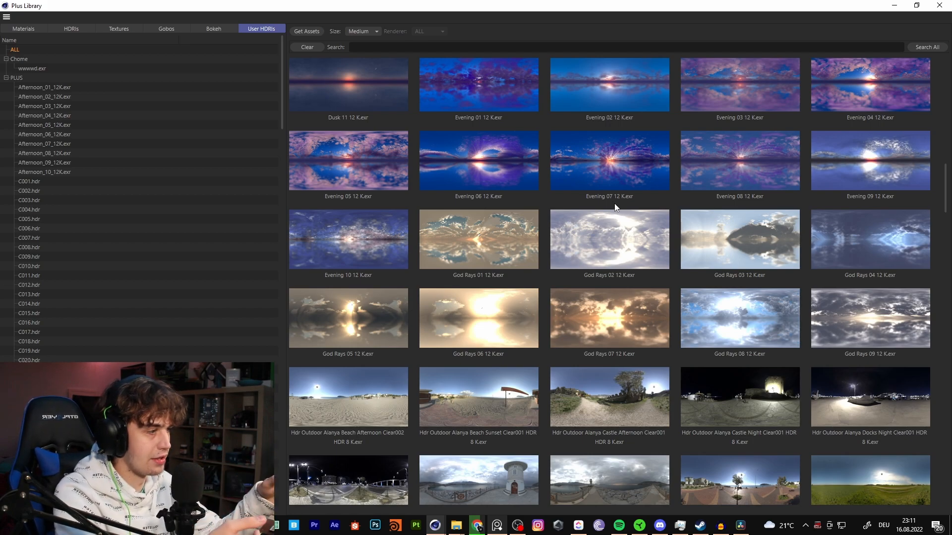
{"action": "scroll", "coordinate": [613, 218], "scroll_direction": "down", "scroll_amount": 5}
{"action": "scroll", "coordinate": [613, 219], "scroll_direction": "down", "scroll_amount": 3}
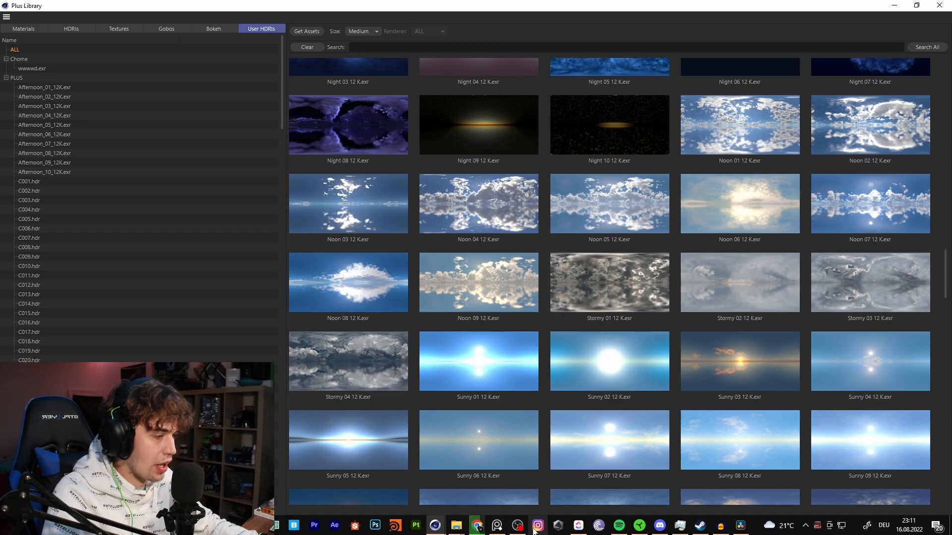
- Switch to Chrome, search the web for Polyheaven and open the HDRIs page of the Poly Haven site
{"action": "left_click", "coordinate": [476, 525]}
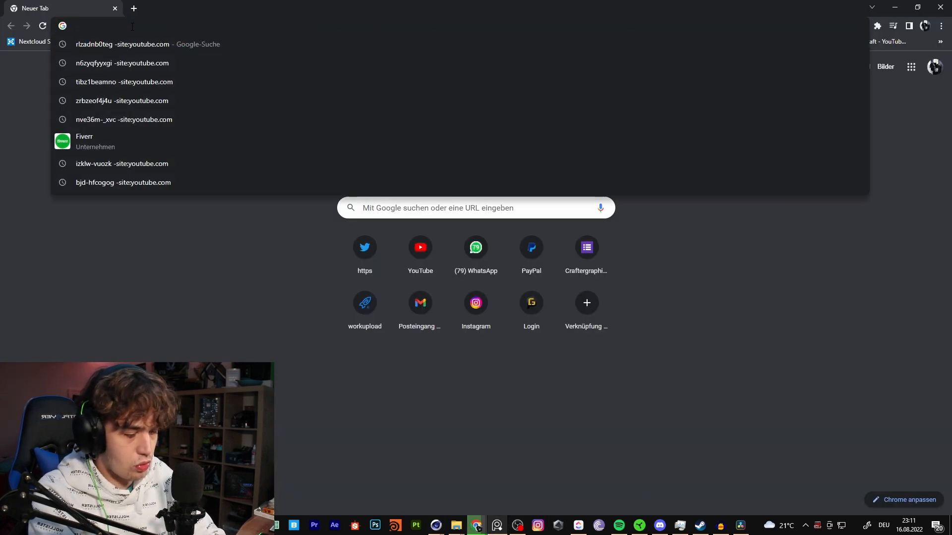
{"action": "type", "text": "po"}
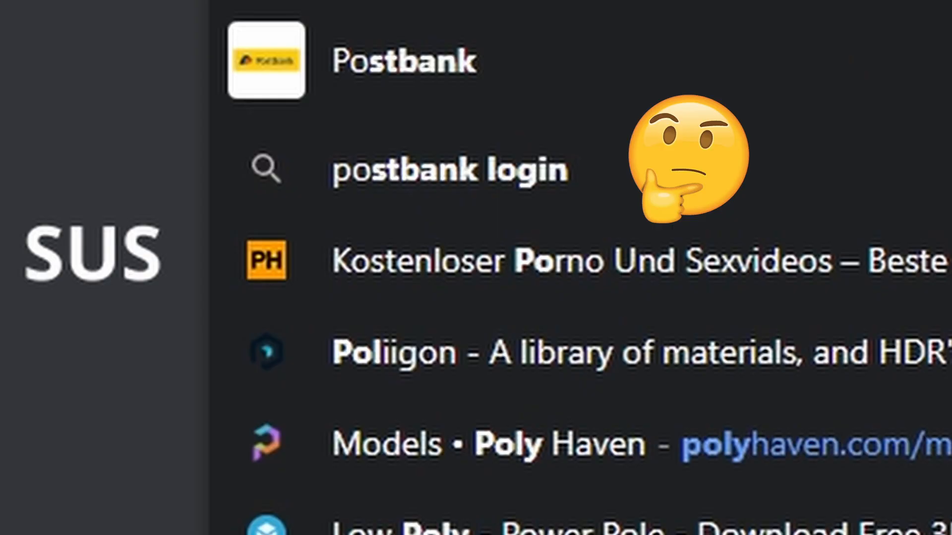
{"action": "type", "text": "lyheaven"}
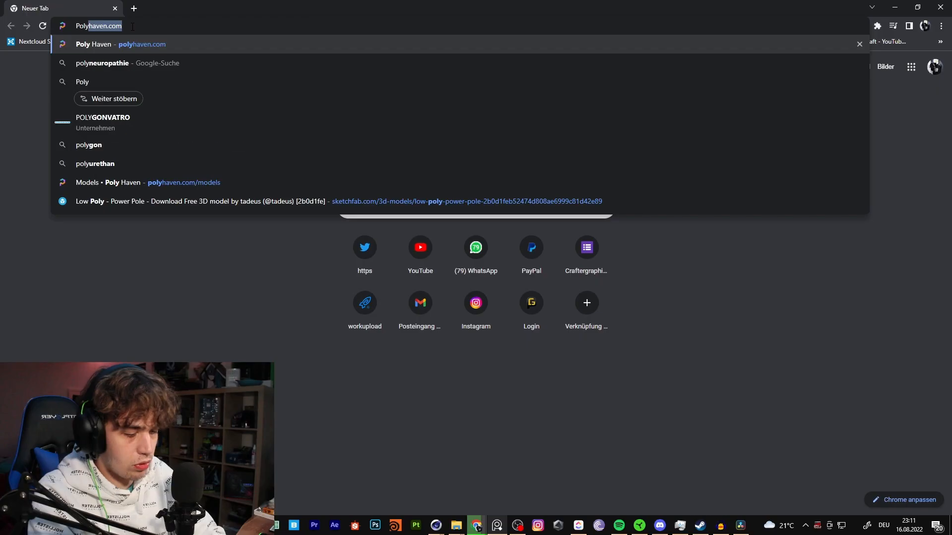
{"action": "key", "text": "Return"}
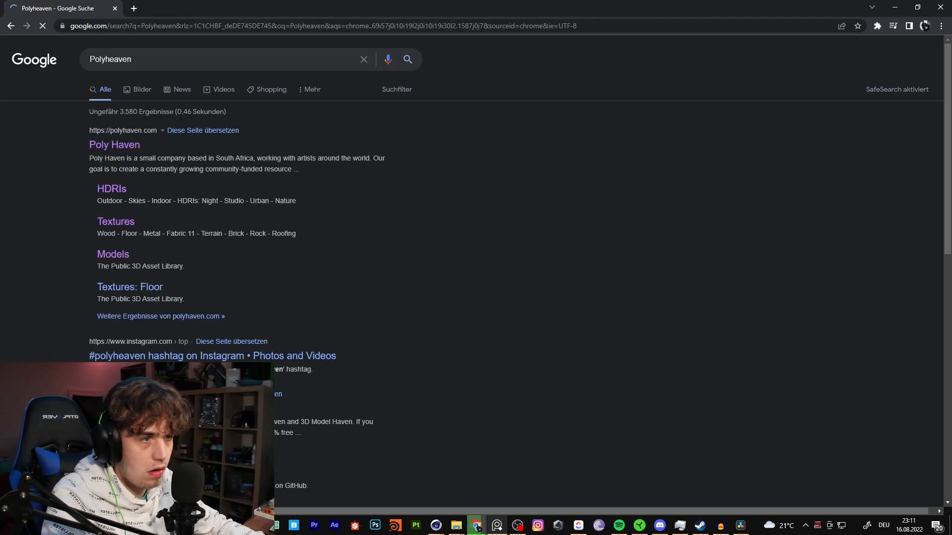
{"action": "left_click", "coordinate": [114, 145]}
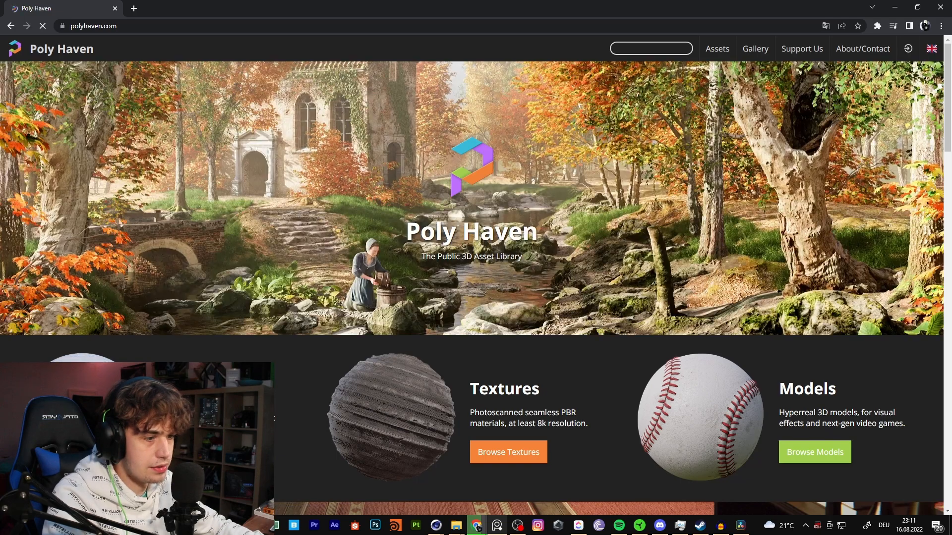
{"action": "left_click", "coordinate": [315, 414]}
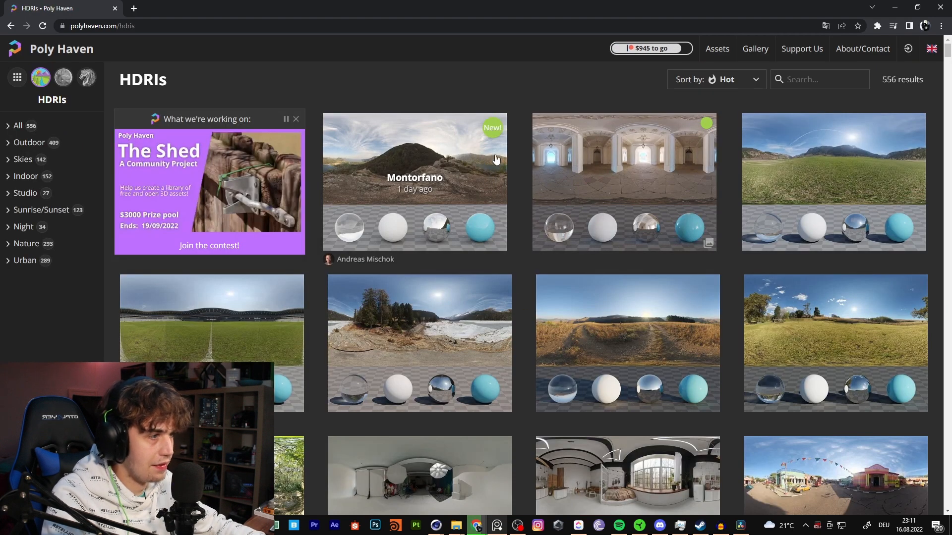
- Look through the HDRI thumbnails on Poly Haven and return to the Plus Library window
{"action": "scroll", "coordinate": [490, 192], "scroll_direction": "down", "scroll_amount": 4}
{"action": "scroll", "coordinate": [490, 192], "scroll_direction": "up", "scroll_amount": 2}
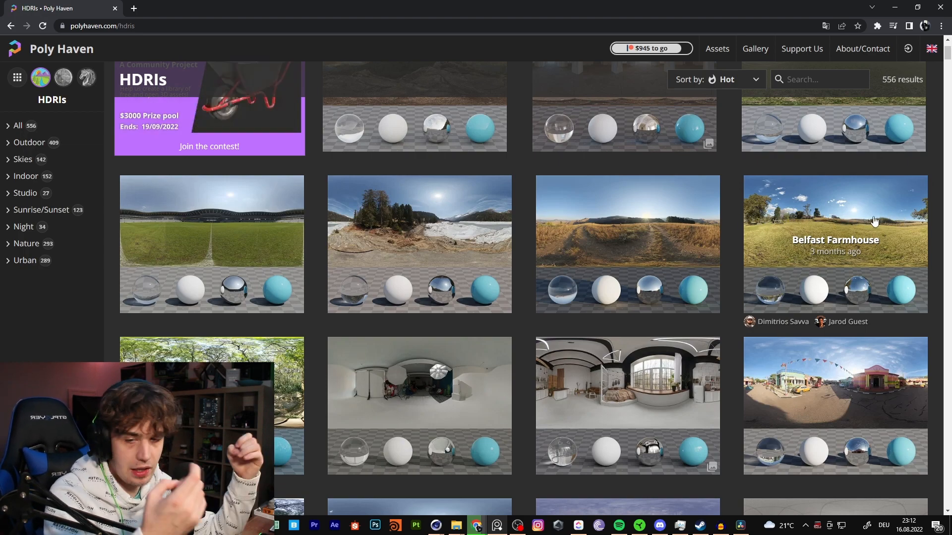
{"action": "left_click_drag", "start_coordinate": [545, 8], "coordinate": [567, 351]}
{"action": "left_click_drag", "start_coordinate": [770, 3], "coordinate": [653, 2]}
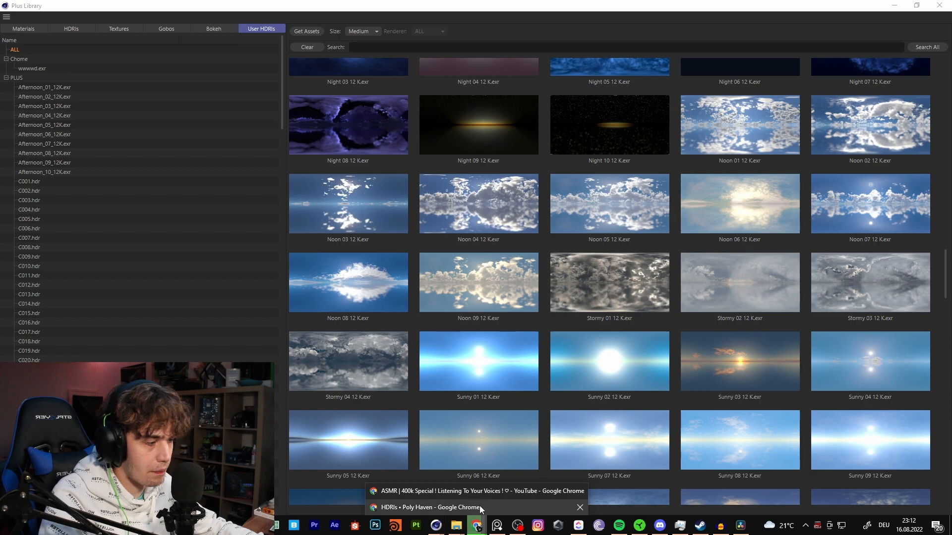
- Switch to the Poly Haven HDRIs page in Chrome and look through the outdoor HDRI thumbnails
{"action": "left_click", "coordinate": [476, 527]}
{"action": "scroll", "coordinate": [417, 187], "scroll_direction": "down", "scroll_amount": 5}
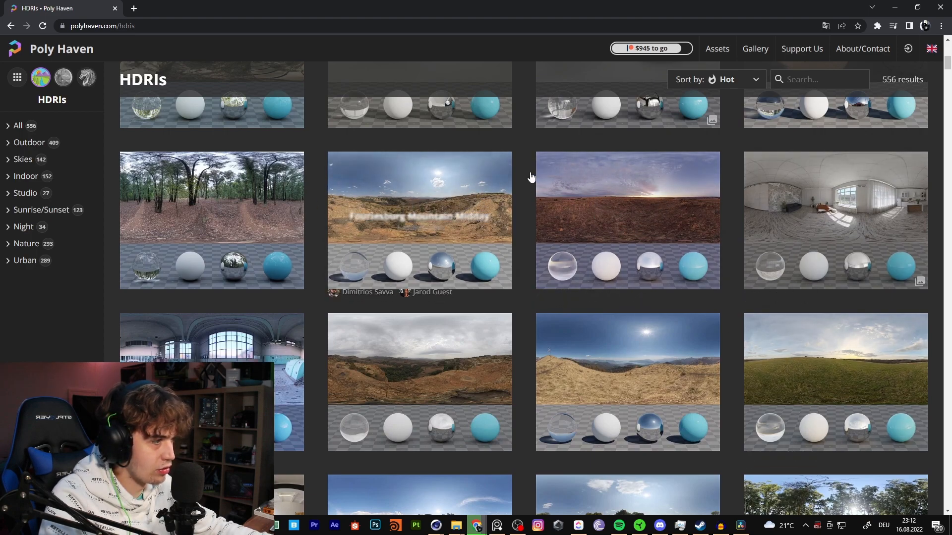
{"action": "scroll", "coordinate": [835, 342], "scroll_direction": "down", "scroll_amount": 4}
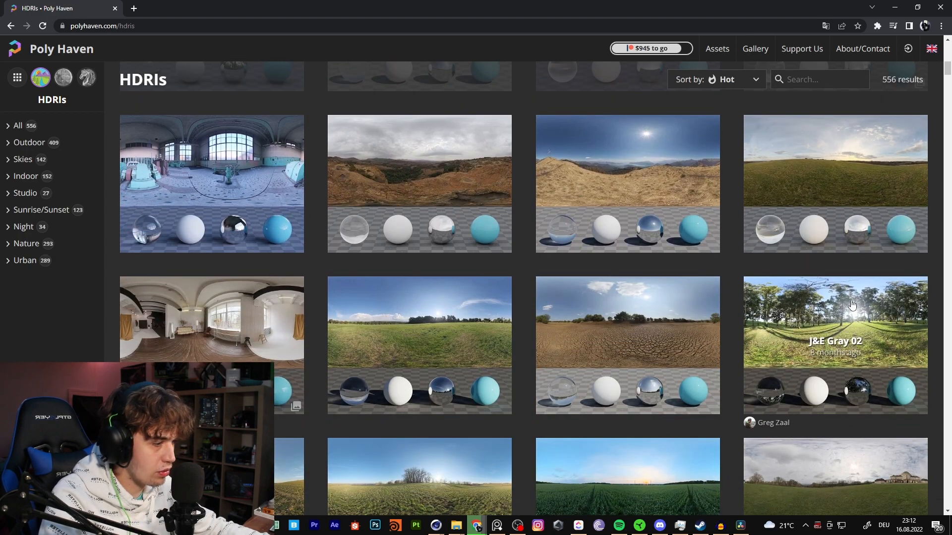
{"action": "scroll", "coordinate": [351, 346], "scroll_direction": "down", "scroll_amount": 3}
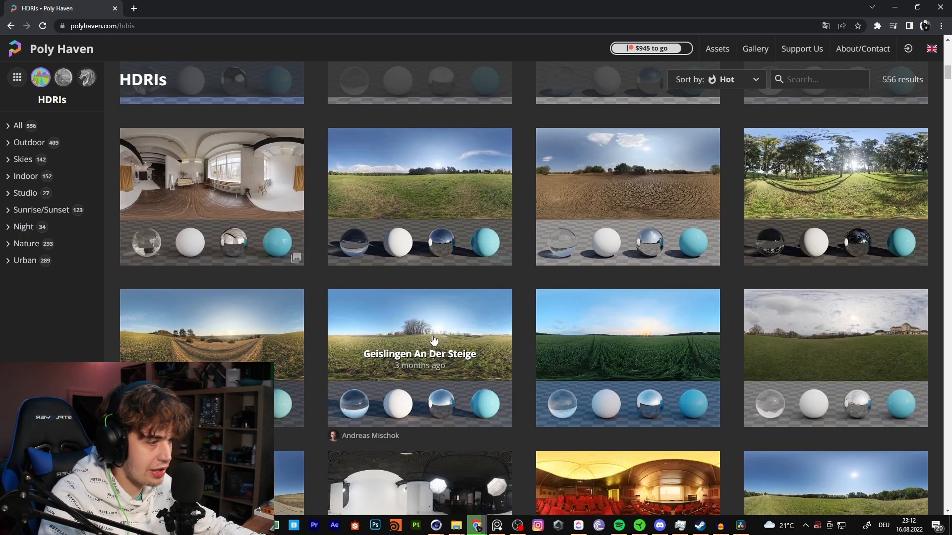
{"action": "scroll", "coordinate": [429, 259], "scroll_direction": "down", "scroll_amount": 2}
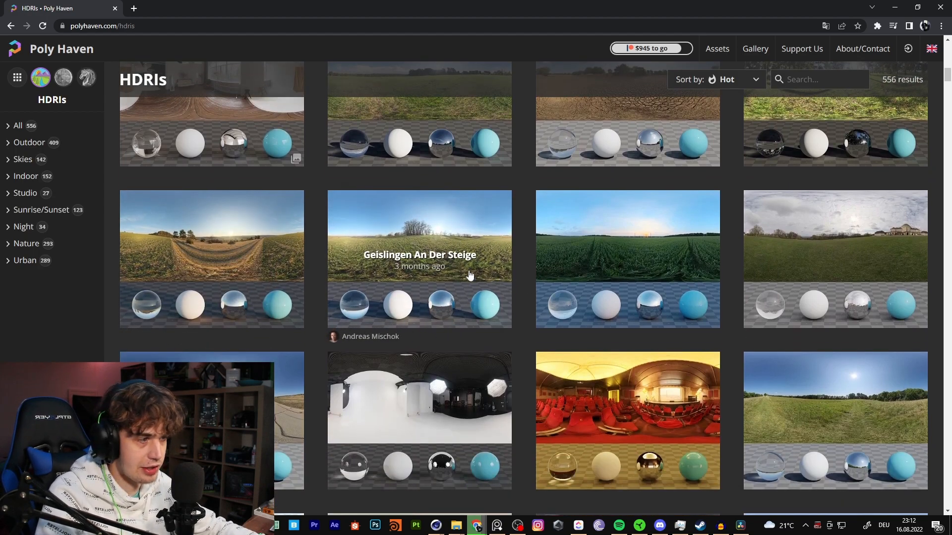
- Return to the Plus Library, restore its window to floating size, apply the Afternoon 01 12K HDRI to the OctaneSky and close the library
{"action": "key", "text": "alt+Tab"}
{"action": "left_click_drag", "start_coordinate": [742, 3], "coordinate": [262, 153]}
{"action": "scroll", "coordinate": [297, 266], "scroll_direction": "up", "scroll_amount": 15}
{"action": "scroll", "coordinate": [298, 270], "scroll_direction": "up", "scroll_amount": 10}
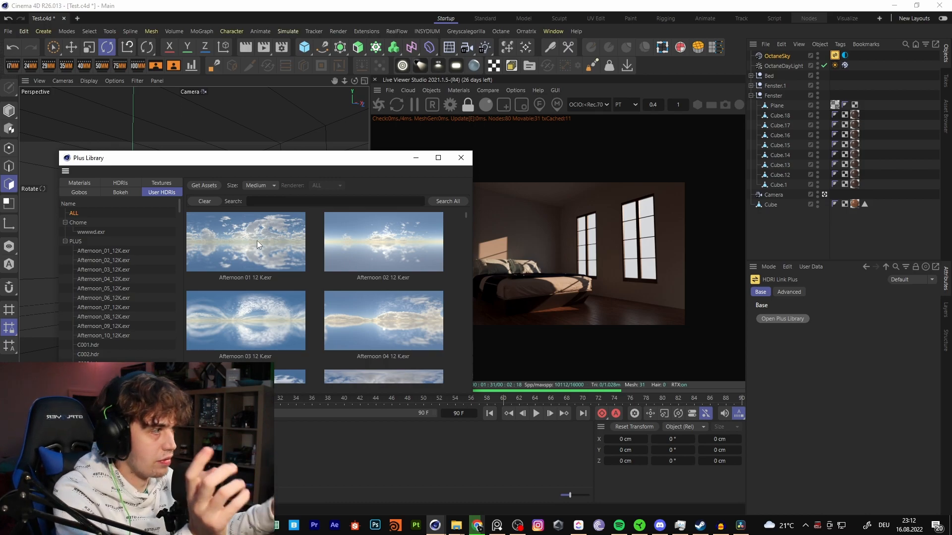
{"action": "left_click", "coordinate": [834, 65]}
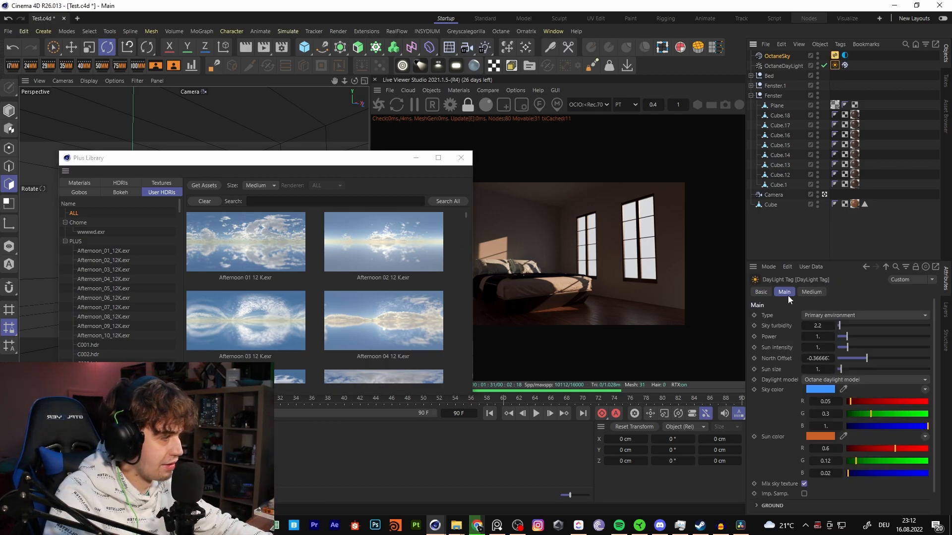
{"action": "left_click", "coordinate": [259, 242]}
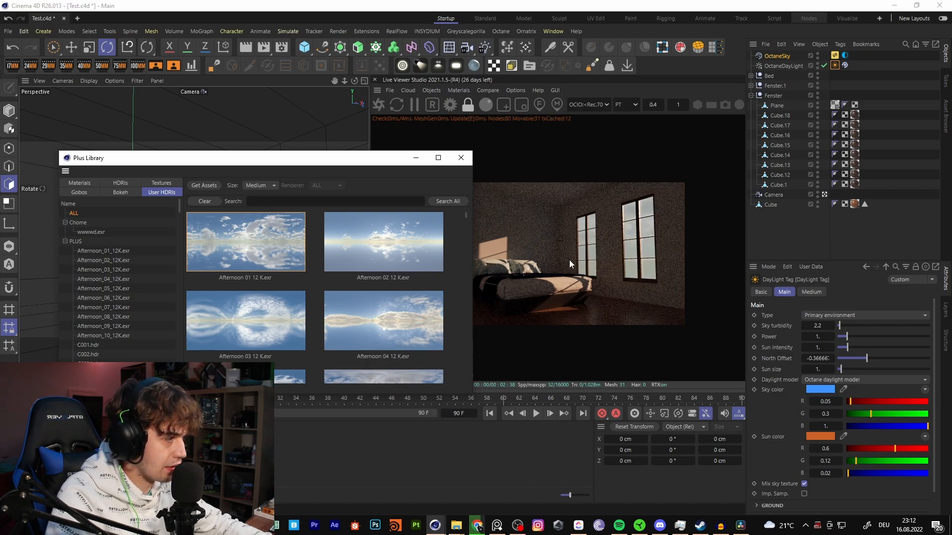
{"action": "left_click", "coordinate": [461, 157]}
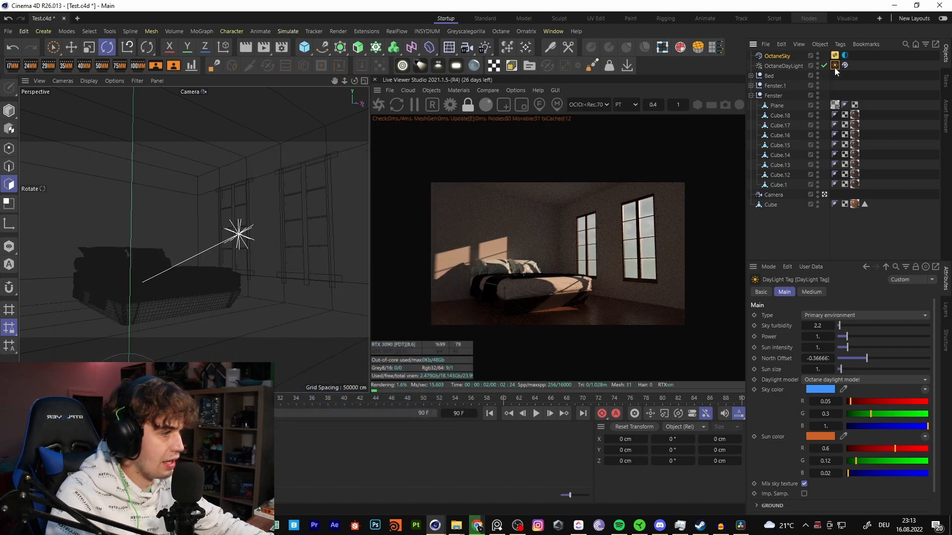
- Try a camera imager exposure of 6 in the Octane settings and set it back to 1
{"action": "left_click", "coordinate": [910, 77]}
{"action": "left_click", "coordinate": [836, 66]}
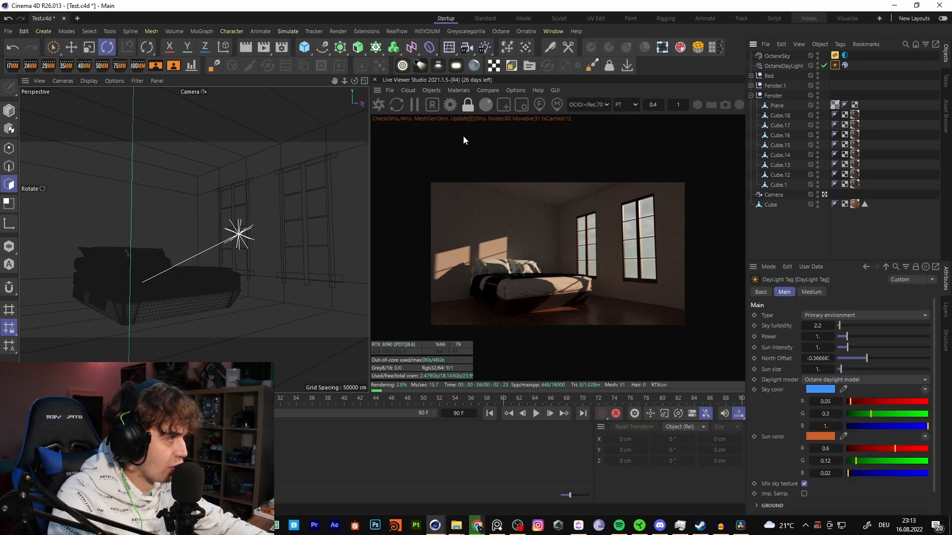
{"action": "left_click", "coordinate": [450, 104]}
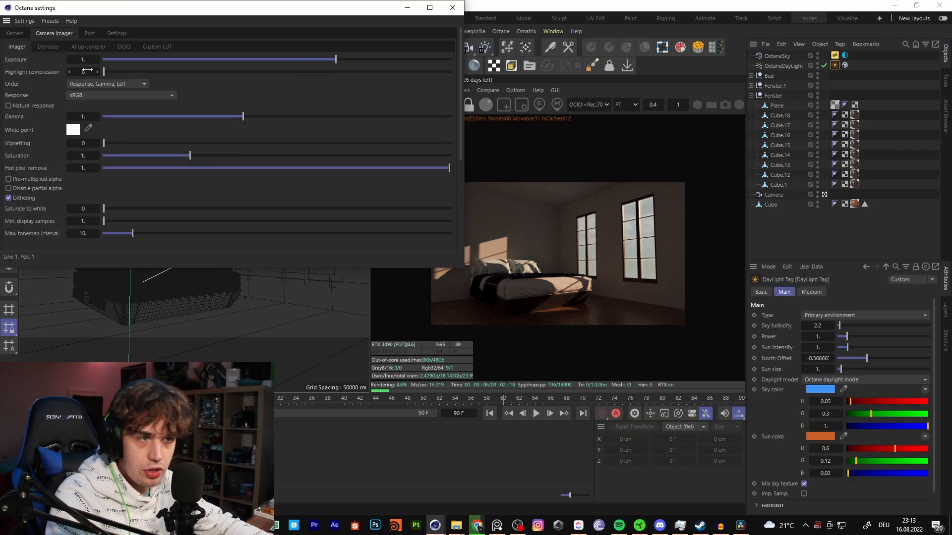
{"action": "double_click", "coordinate": [83, 59]}
{"action": "type", "text": "6"}
{"action": "key", "text": "Return"}
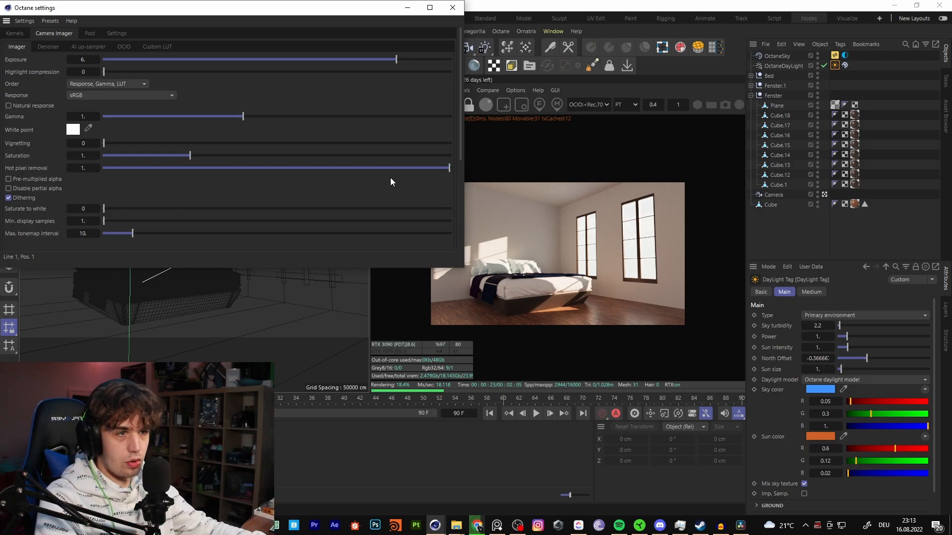
{"action": "left_click", "coordinate": [84, 60]}
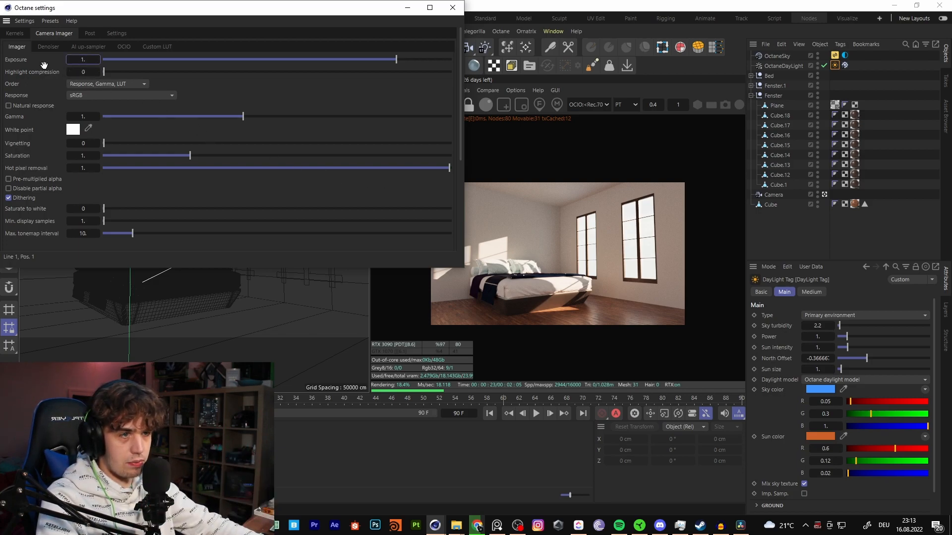
{"action": "key", "text": "Return"}
{"action": "left_click", "coordinate": [849, 70]}
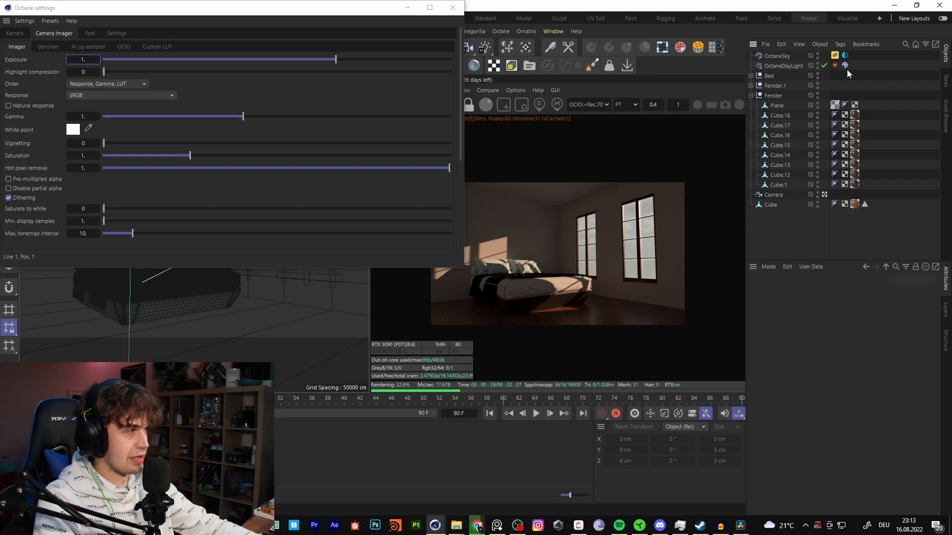
- Set the OctaneDayLight tag's sun intensity to 4 and its power to 3
{"action": "left_click", "coordinate": [836, 65]}
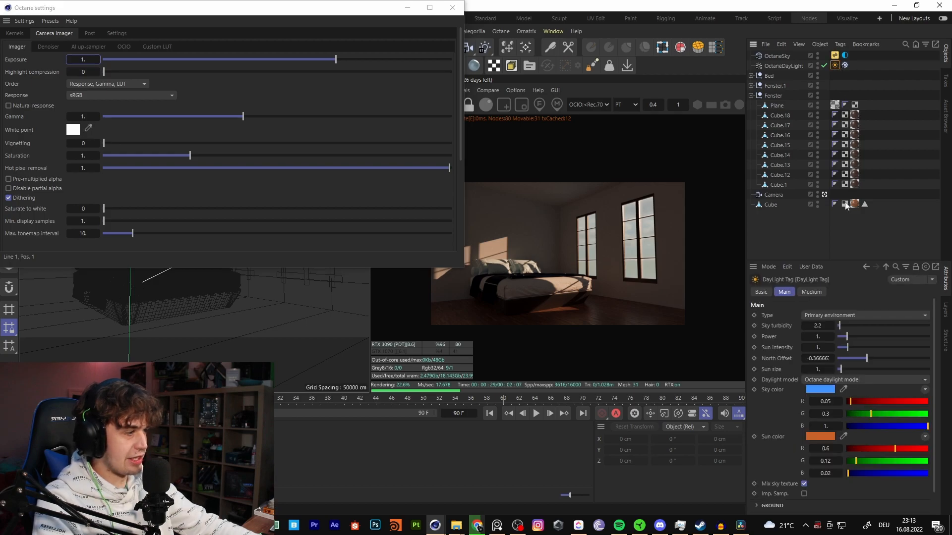
{"action": "left_click", "coordinate": [819, 348]}
{"action": "type", "text": "4"}
{"action": "key", "text": "Return"}
{"action": "key", "text": "Return"}
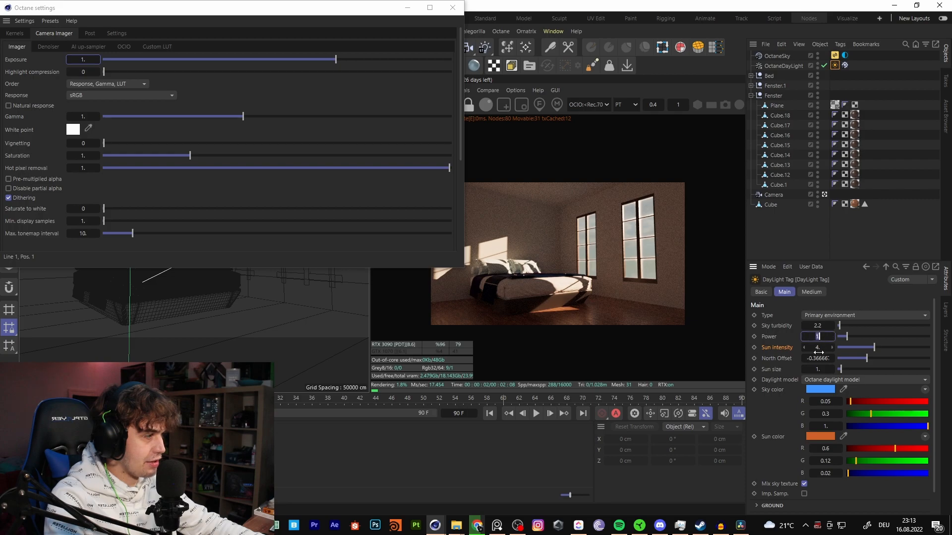
{"action": "mouse_move", "coordinate": [805, 337]}
{"action": "left_mouse_down"}
{"action": "mouse_move", "coordinate": [814, 337]}
{"action": "mouse_move", "coordinate": [789, 336]}
{"action": "left_mouse_up"}
{"action": "type", "text": "2"}
{"action": "key", "text": "Return"}
{"action": "type", "text": "3"}
{"action": "key", "text": "Return"}
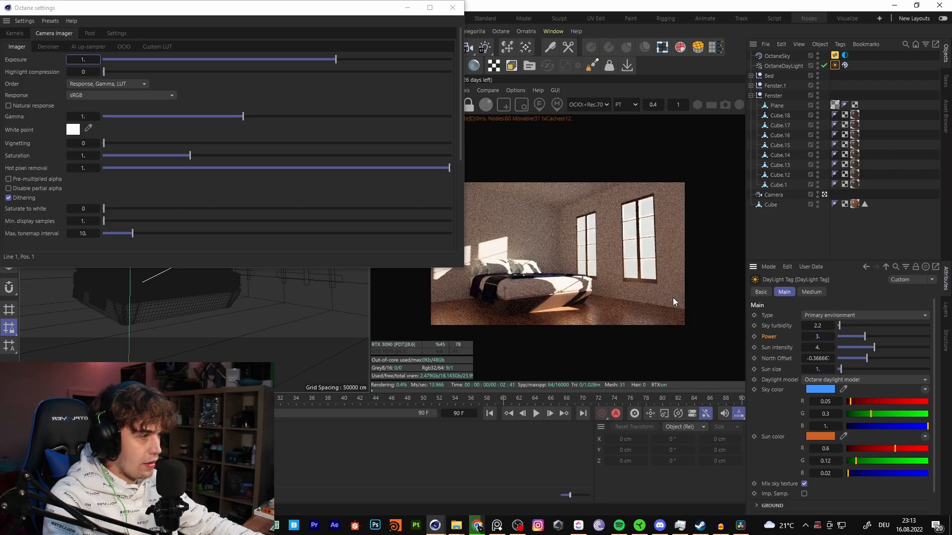
- Set the camera imager's highlight compression to 1 and exposure to 1.7, and close the Octane settings
{"action": "left_click_drag", "start_coordinate": [338, 61], "coordinate": [352, 64]}
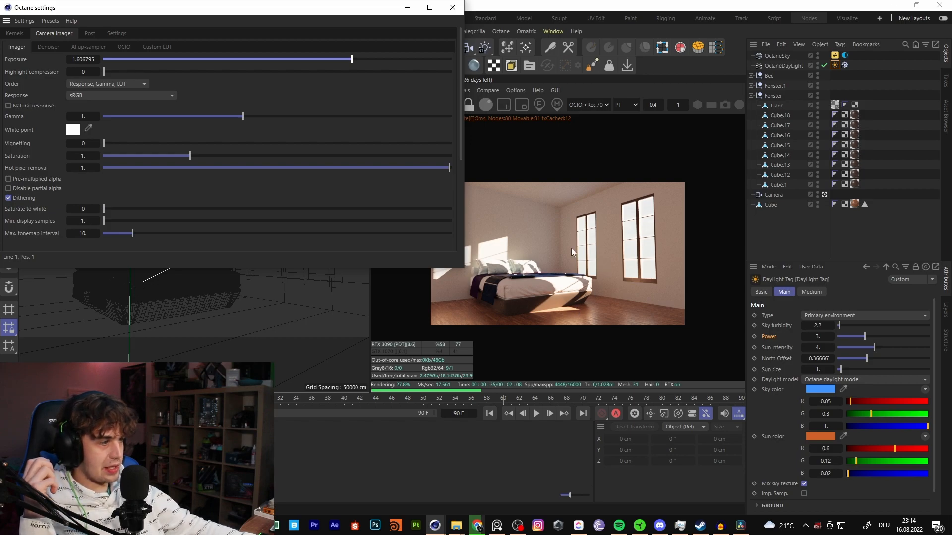
{"action": "left_click_drag", "start_coordinate": [103, 72], "coordinate": [144, 72]}
{"action": "left_click_drag", "start_coordinate": [260, 76], "coordinate": [422, 61]}
{"action": "mouse_move", "coordinate": [351, 59]}
{"action": "left_mouse_down"}
{"action": "mouse_move", "coordinate": [361, 59]}
{"action": "mouse_move", "coordinate": [350, 60]}
{"action": "left_mouse_up"}
{"action": "left_click", "coordinate": [81, 60]}
{"action": "type", "text": "1.7"}
{"action": "key", "text": "Return"}
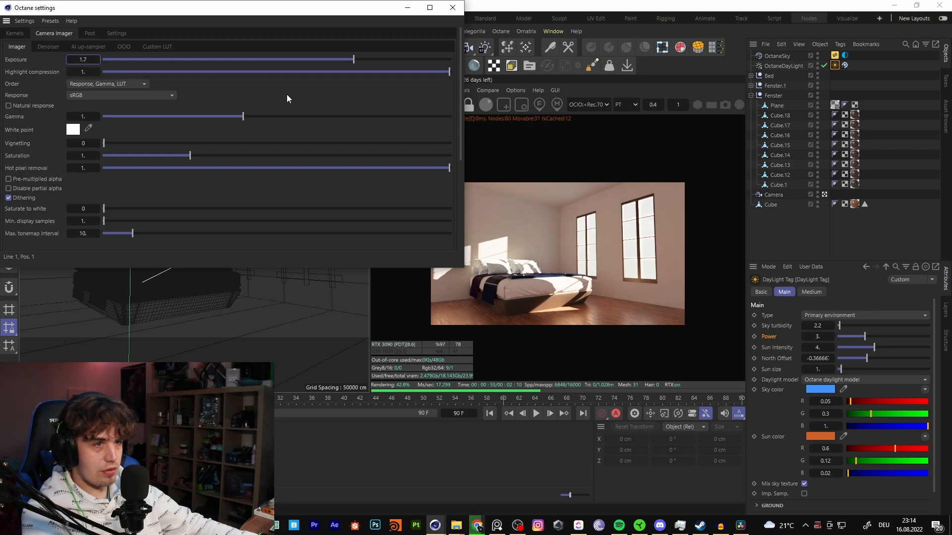
{"action": "left_click", "coordinate": [452, 7]}
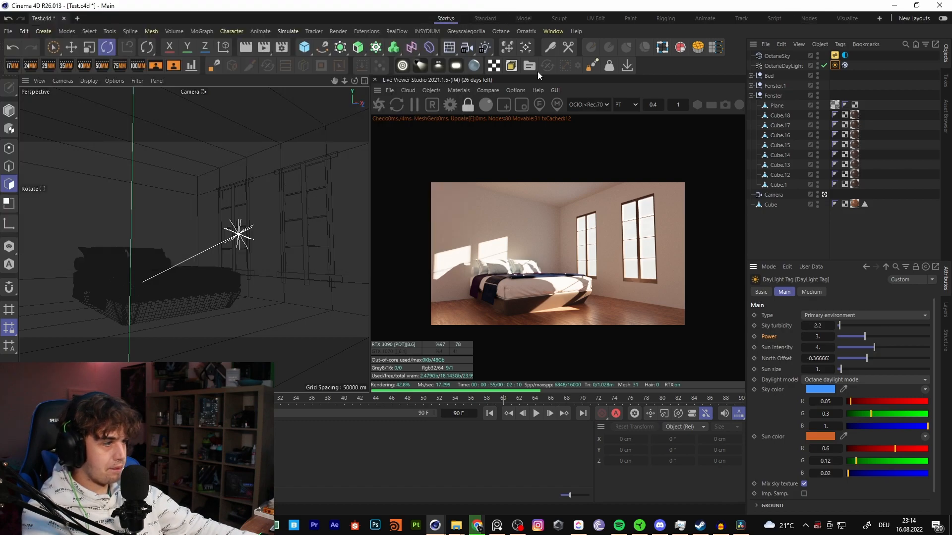
- Add an Octane Camera tag to the Camera and enable its post processing with a bloom power of about 7.2
{"action": "left_click", "coordinate": [896, 159]}
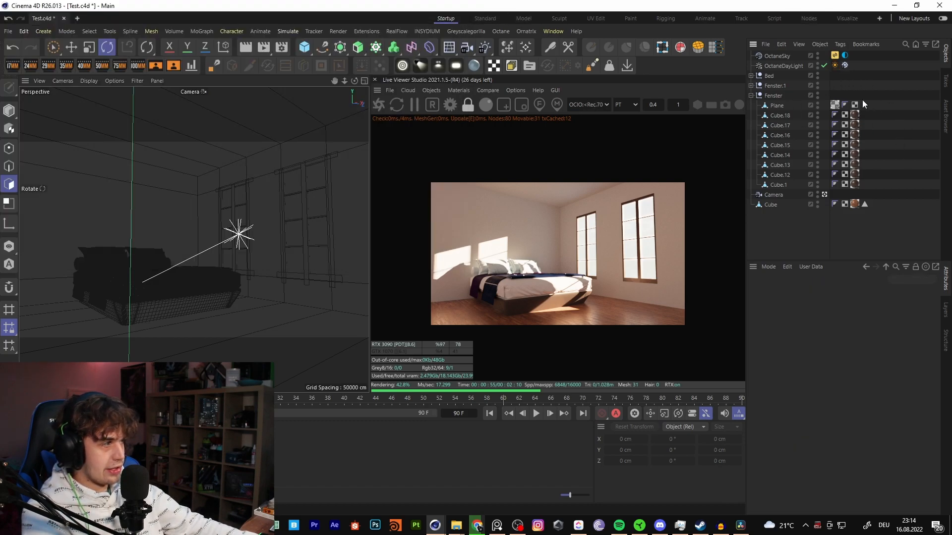
{"action": "right_click", "coordinate": [772, 195]}
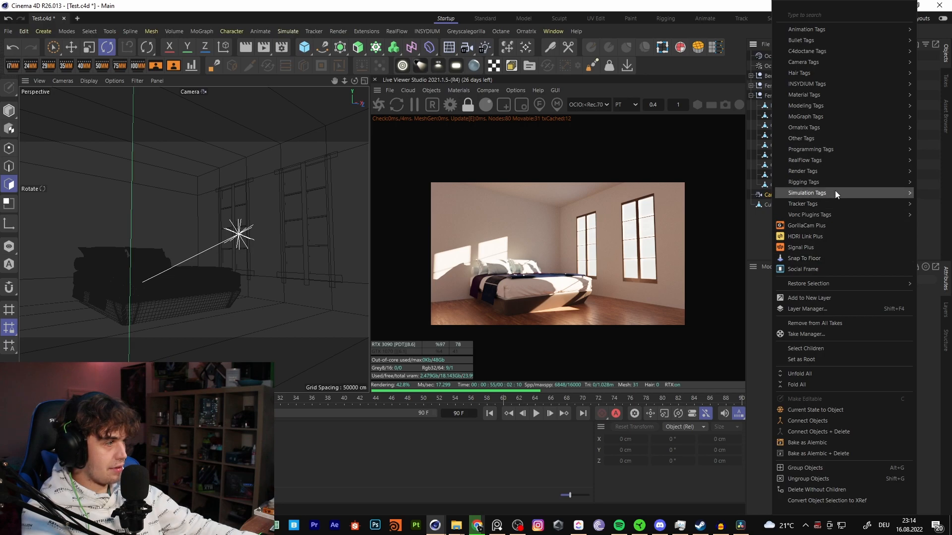
{"action": "mouse_move", "coordinate": [841, 50]}
{"action": "left_click", "coordinate": [744, 96]}
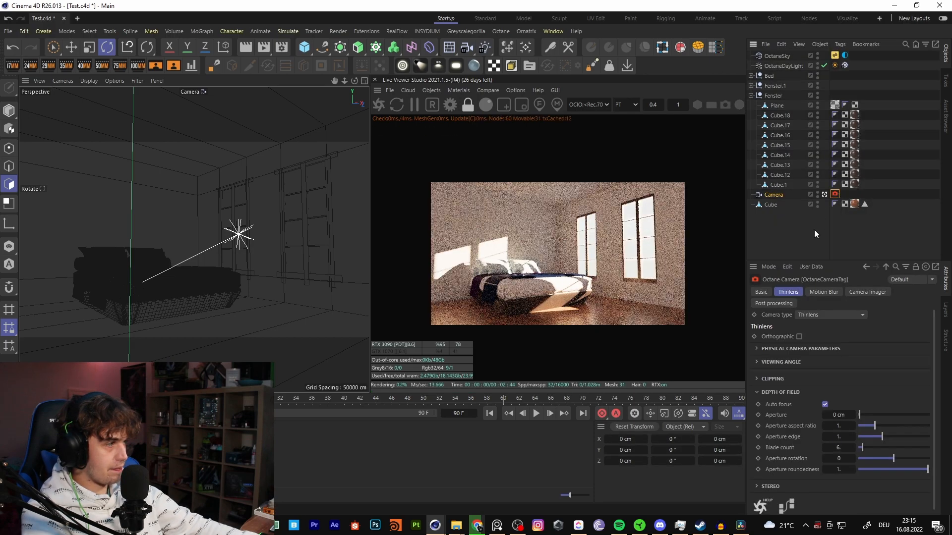
{"action": "left_click", "coordinate": [773, 303]}
{"action": "left_click", "coordinate": [783, 337]}
{"action": "left_click_drag", "start_coordinate": [865, 347], "coordinate": [902, 349]}
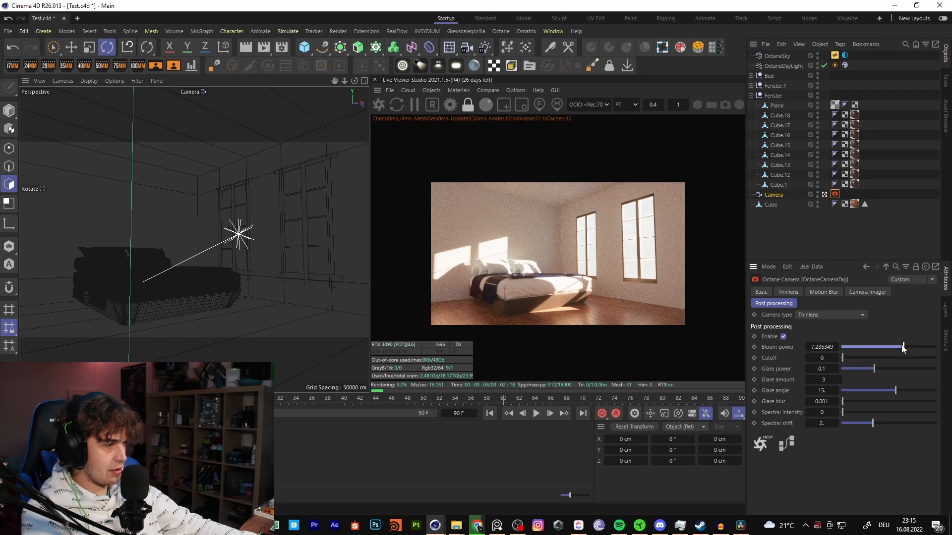
- Disable auto focus in the Octane Camera tag's depth of field and set the aperture to 1.5 cm
{"action": "left_click", "coordinate": [789, 292]}
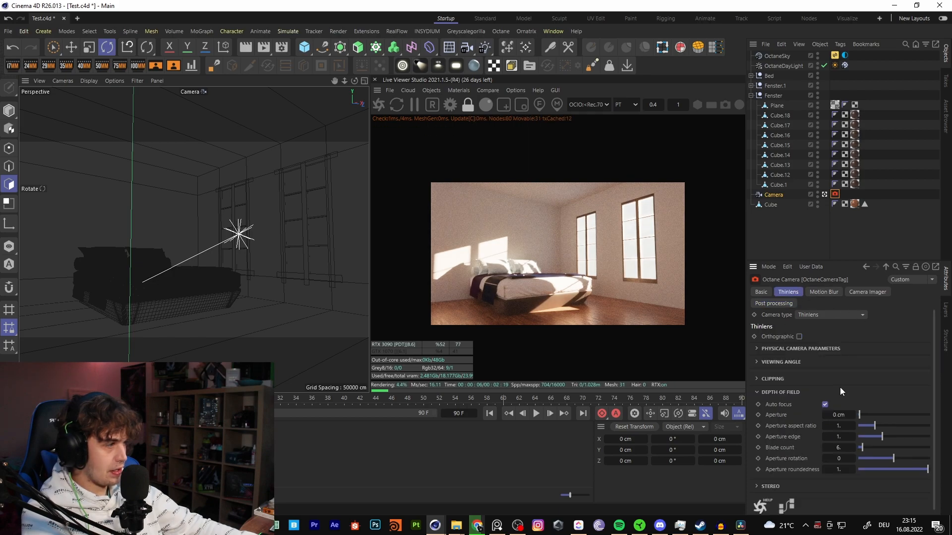
{"action": "left_click", "coordinate": [825, 405]}
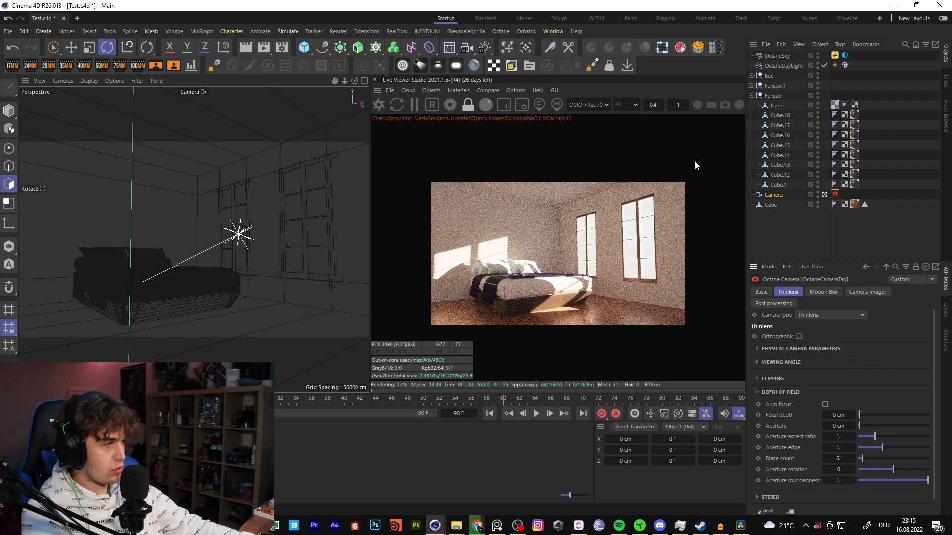
{"action": "left_click_drag", "start_coordinate": [864, 426], "coordinate": [913, 426]}
{"action": "left_click", "coordinate": [840, 426]}
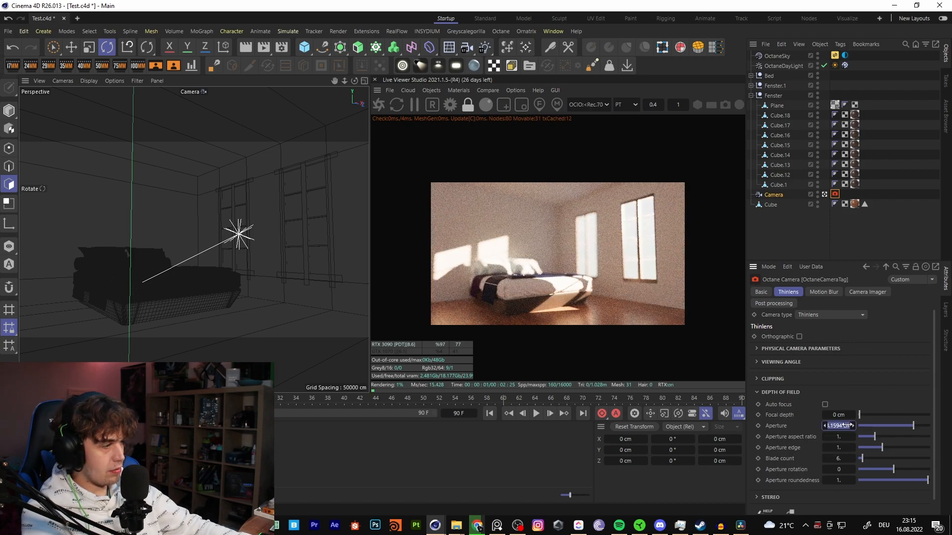
{"action": "type", "text": "1.5"}
{"action": "key", "text": "Return"}
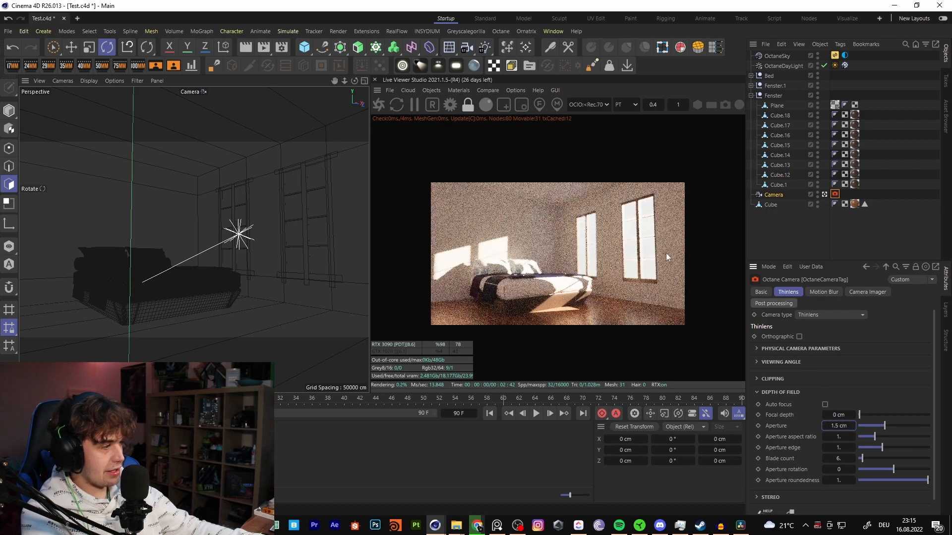
- Pick the focus point on the bed in the render and lower the camera tag's aperture to 0.2 cm
{"action": "left_click", "coordinate": [540, 104]}
{"action": "left_click", "coordinate": [563, 321]}
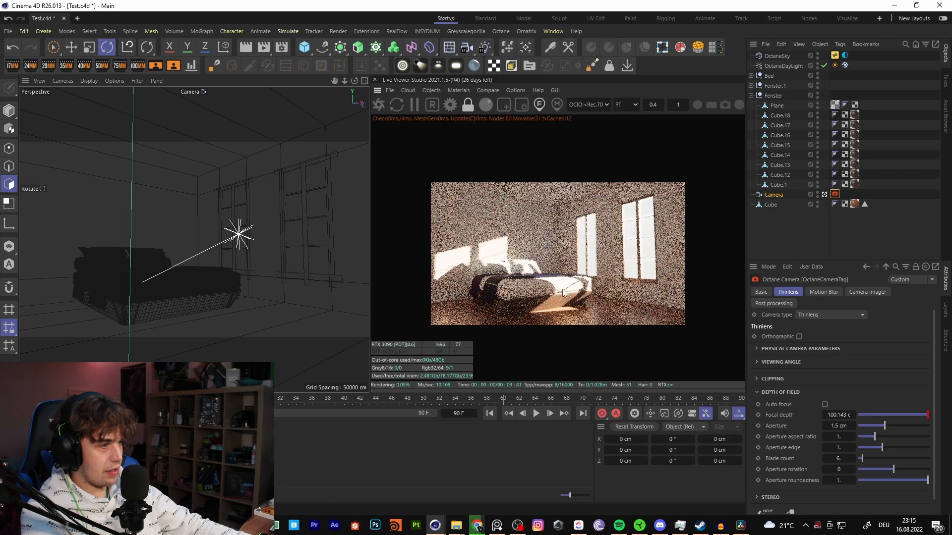
{"action": "left_click", "coordinate": [836, 427]}
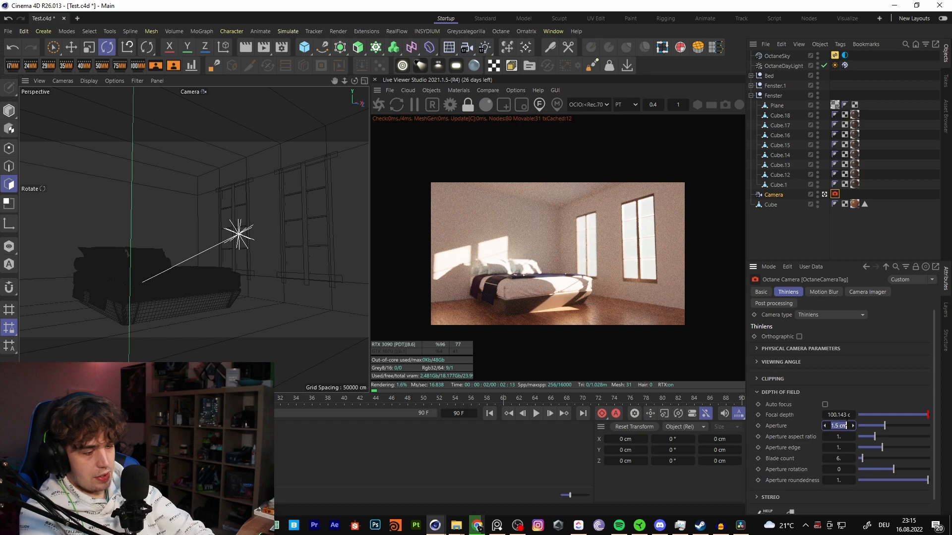
{"action": "type", "text": "0.2"}
{"action": "key", "text": "Tab"}
{"action": "type", "text": "2"}
{"action": "key", "text": "Return"}
- Undock and maximize the Live Viewer and set its render resolution scale to 1
{"action": "left_click", "coordinate": [380, 92]}
{"action": "left_click", "coordinate": [421, 92]}
{"action": "left_click", "coordinate": [376, 91]}
{"action": "left_click", "coordinate": [392, 100]}
{"action": "double_click", "coordinate": [471, 70]}
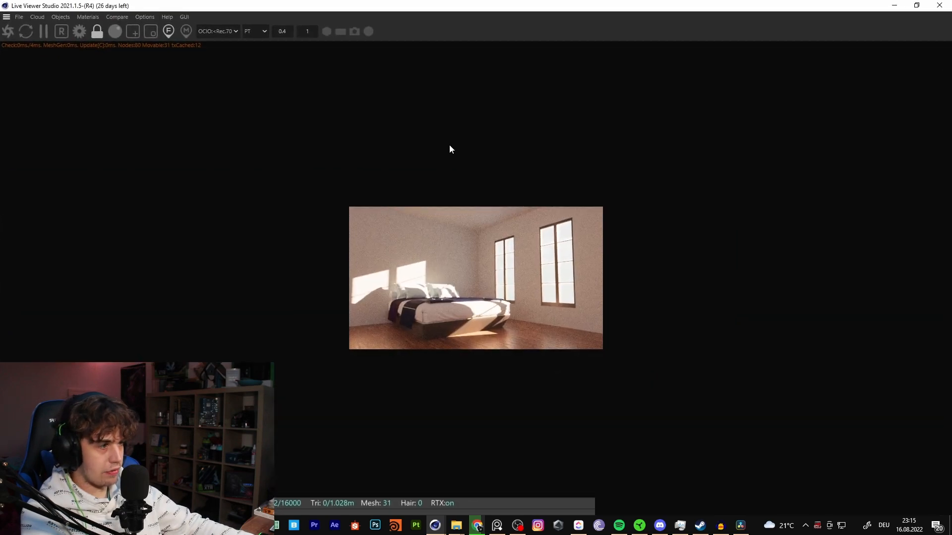
{"action": "double_click", "coordinate": [285, 32]}
{"action": "type", "text": "1"}
{"action": "key", "text": "Return"}
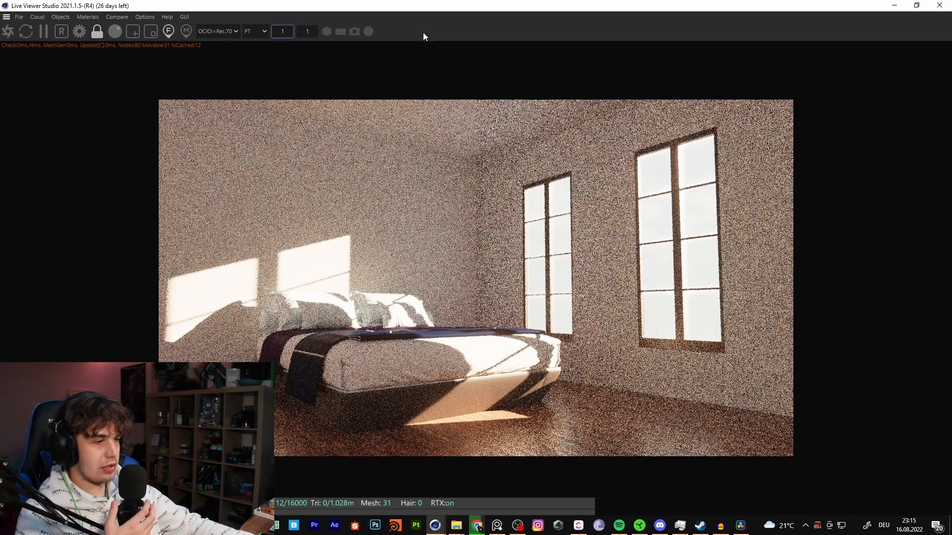
- Pick the focus point on the bed's pillows and lower the camera imager exposure to about 1.3
{"action": "left_click", "coordinate": [169, 32]}
{"action": "left_click", "coordinate": [399, 314]}
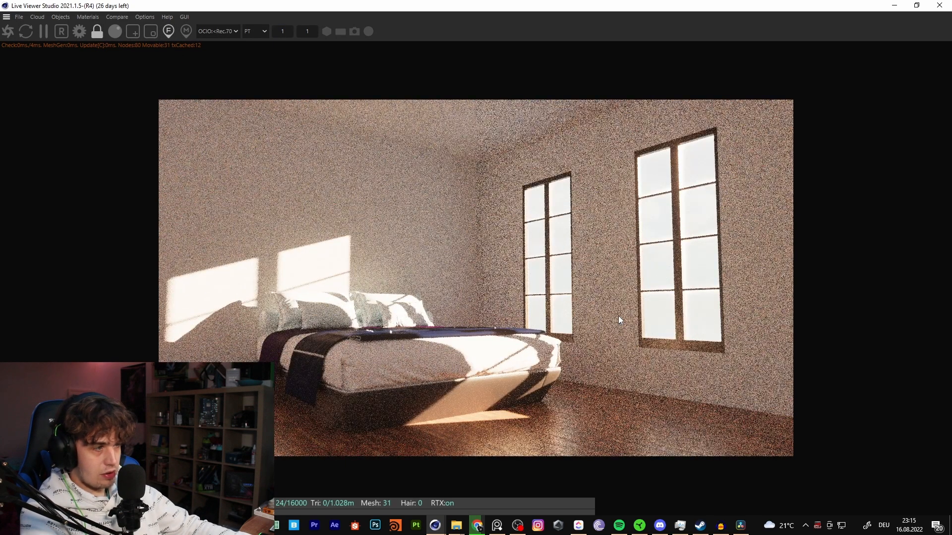
{"action": "left_click", "coordinate": [80, 33]}
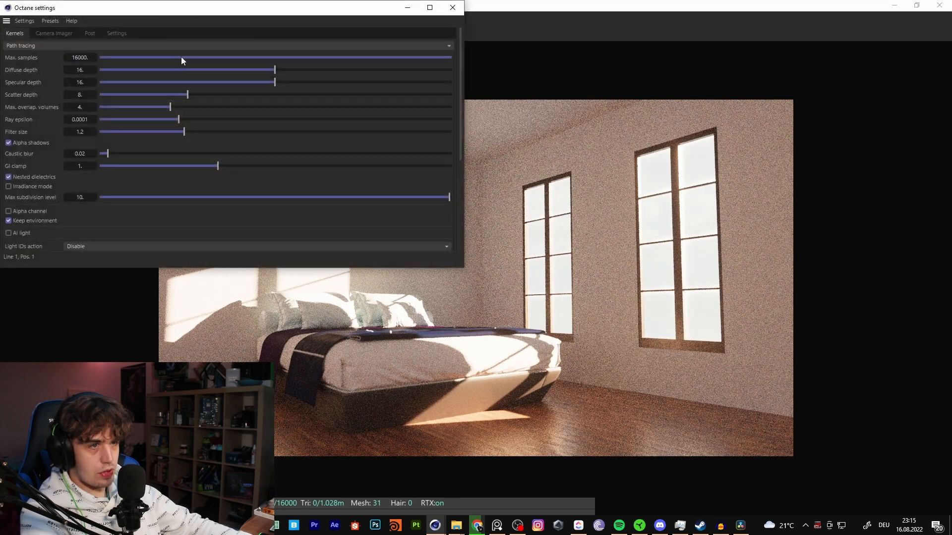
{"action": "left_click", "coordinate": [55, 32]}
{"action": "mouse_move", "coordinate": [353, 59]}
{"action": "left_mouse_down"}
{"action": "mouse_move", "coordinate": [286, 59]}
{"action": "mouse_move", "coordinate": [342, 60]}
{"action": "left_mouse_up"}
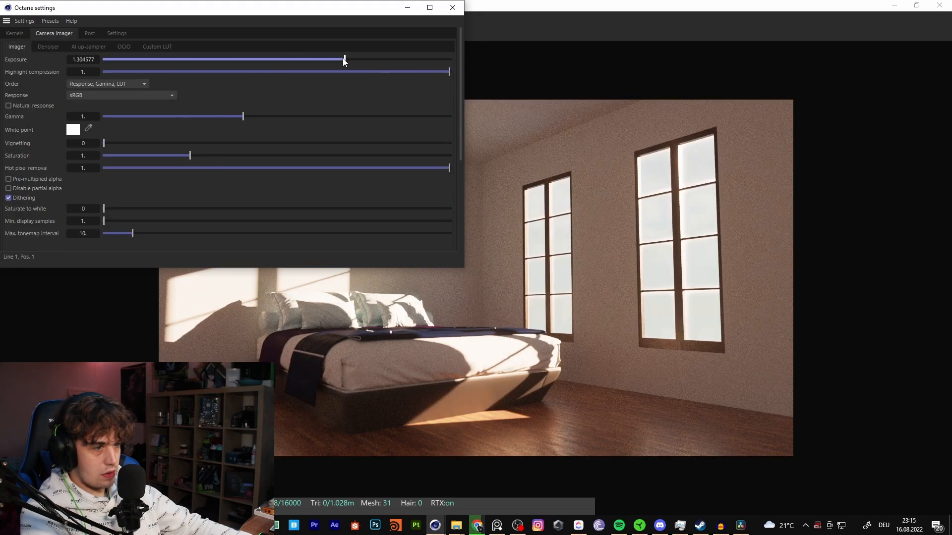
{"action": "left_click", "coordinate": [452, 7]}
- Set the OctaneDayLight tag's power to 5 and sun intensity to 1, and check the result in the maximized Live Viewer
{"action": "left_click_drag", "start_coordinate": [453, 6], "coordinate": [418, 53]}
{"action": "left_click", "coordinate": [875, 129]}
{"action": "left_click", "coordinate": [835, 65]}
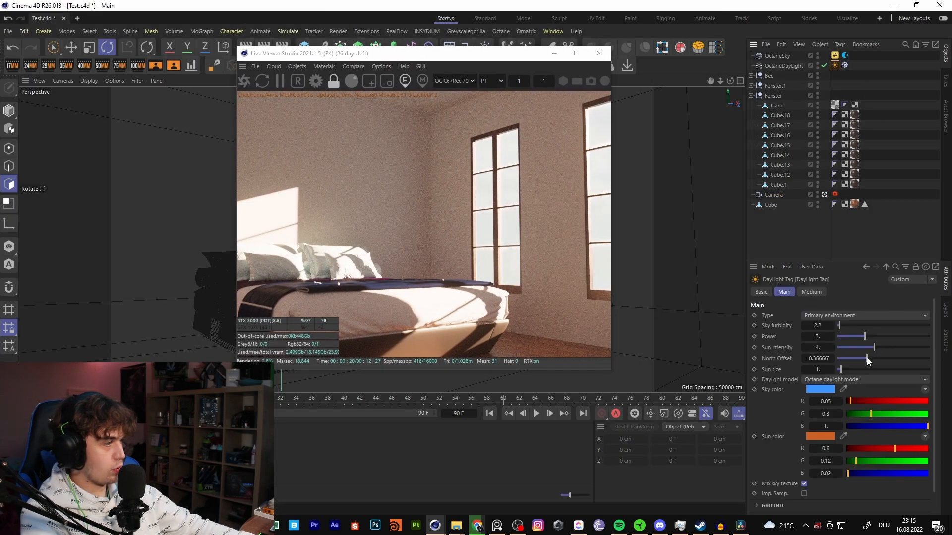
{"action": "left_click", "coordinate": [576, 53]}
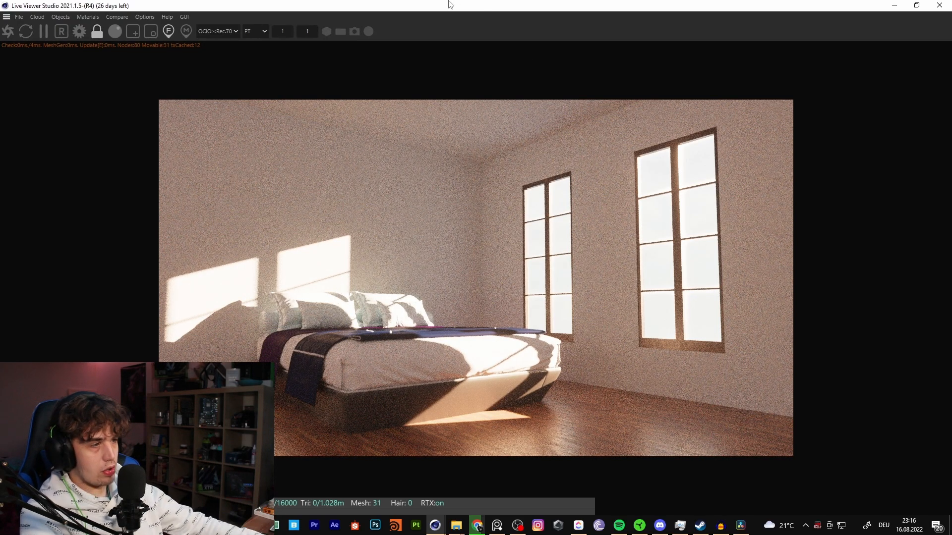
{"action": "left_click_drag", "start_coordinate": [450, 4], "coordinate": [325, 72]}
{"action": "left_click_drag", "start_coordinate": [817, 347], "coordinate": [784, 347]}
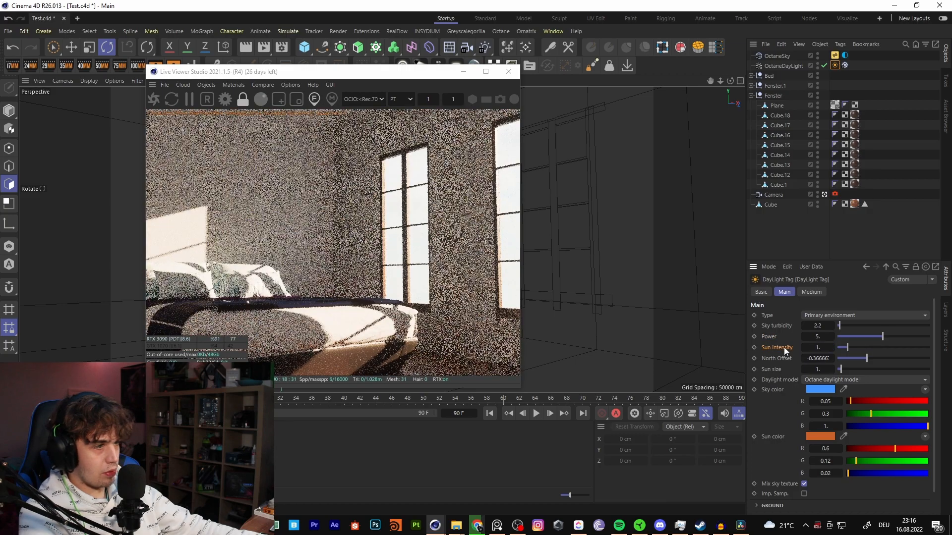
{"action": "double_click", "coordinate": [412, 74]}
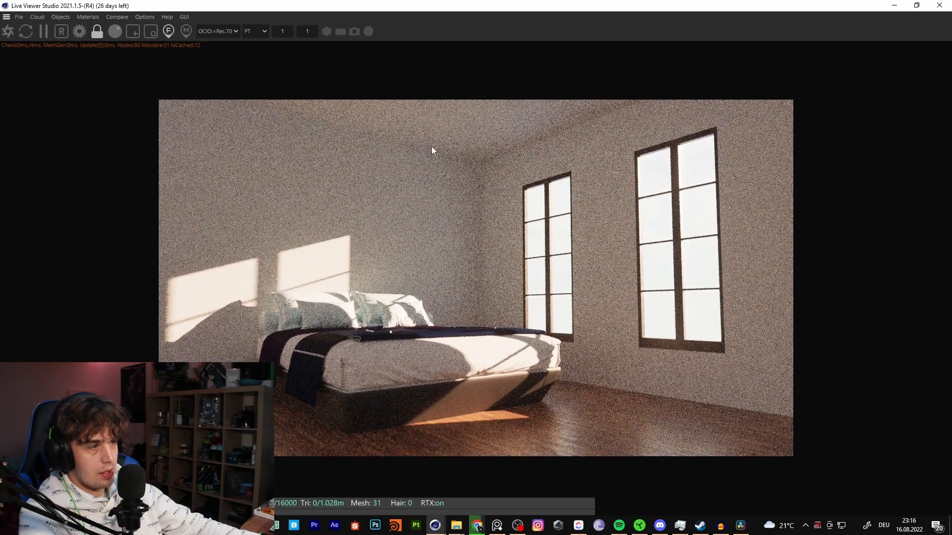
- Try a sun intensity of 3 on the daylight tag and check the render in the maximized Live Viewer
{"action": "left_click_drag", "start_coordinate": [590, 5], "coordinate": [566, 50]}
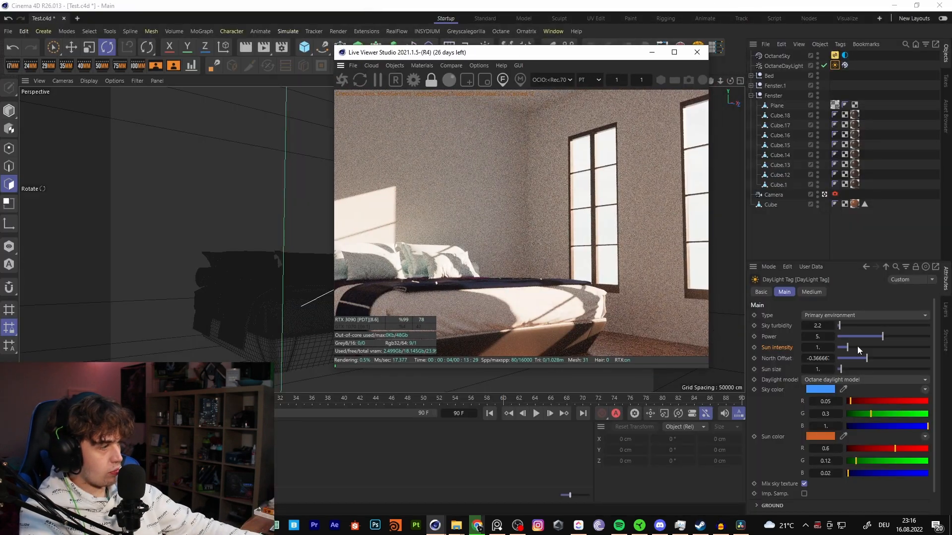
{"action": "double_click", "coordinate": [817, 347]}
{"action": "type", "text": "3"}
{"action": "key", "text": "Return"}
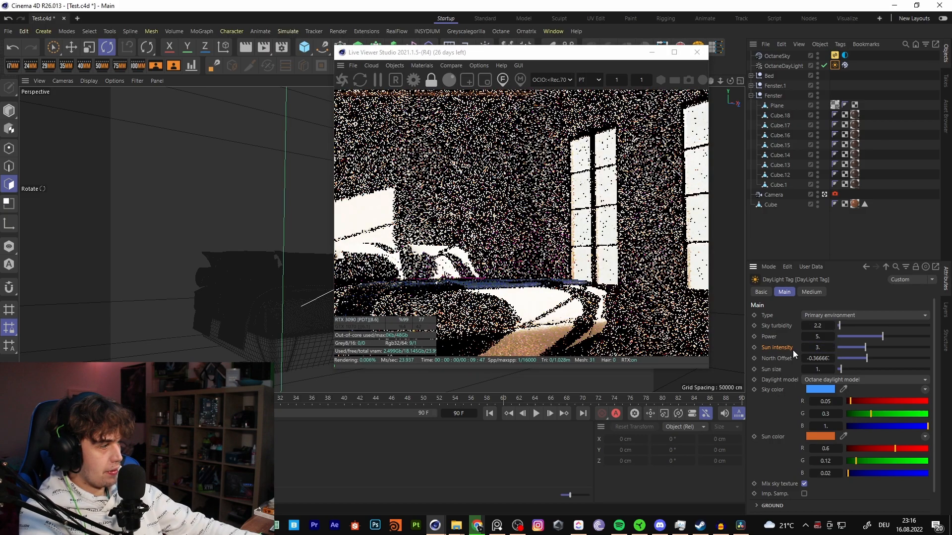
{"action": "double_click", "coordinate": [488, 53]}
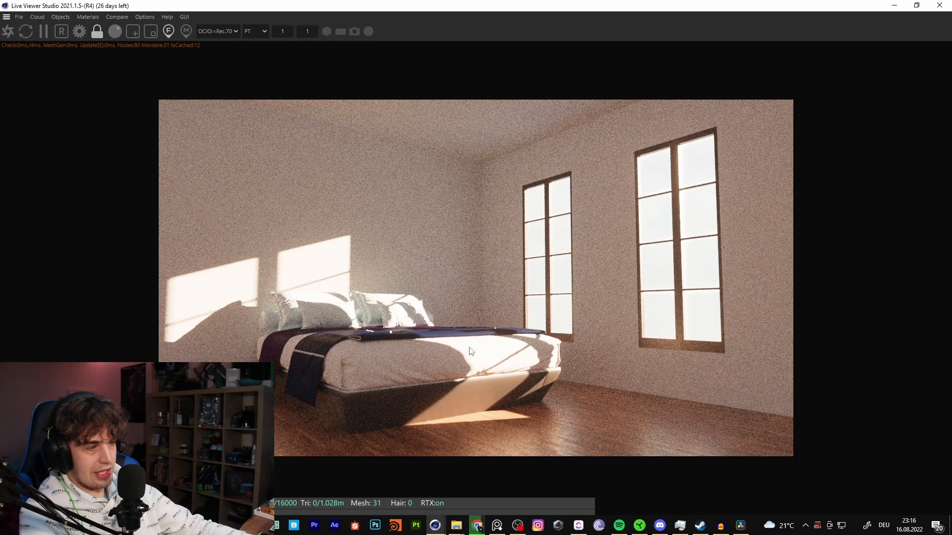
- Return the daylight tag's sun intensity to 1 and compare the bedroom render at full size
{"action": "double_click", "coordinate": [477, 5]}
{"action": "left_click_drag", "start_coordinate": [824, 347], "coordinate": [792, 347]}
{"action": "type", "text": "1"}
{"action": "key", "text": "Return"}
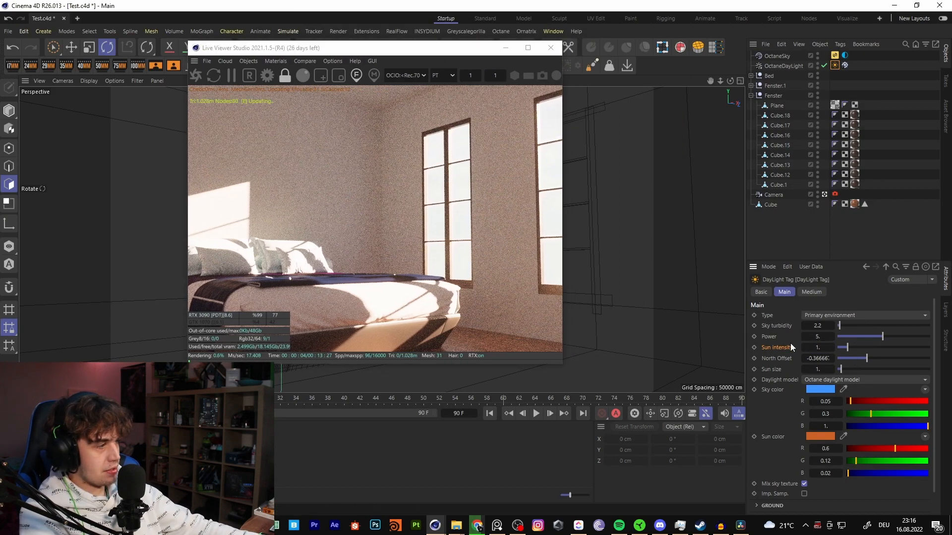
{"action": "left_click", "coordinate": [528, 49]}
{"action": "double_click", "coordinate": [505, 5]}
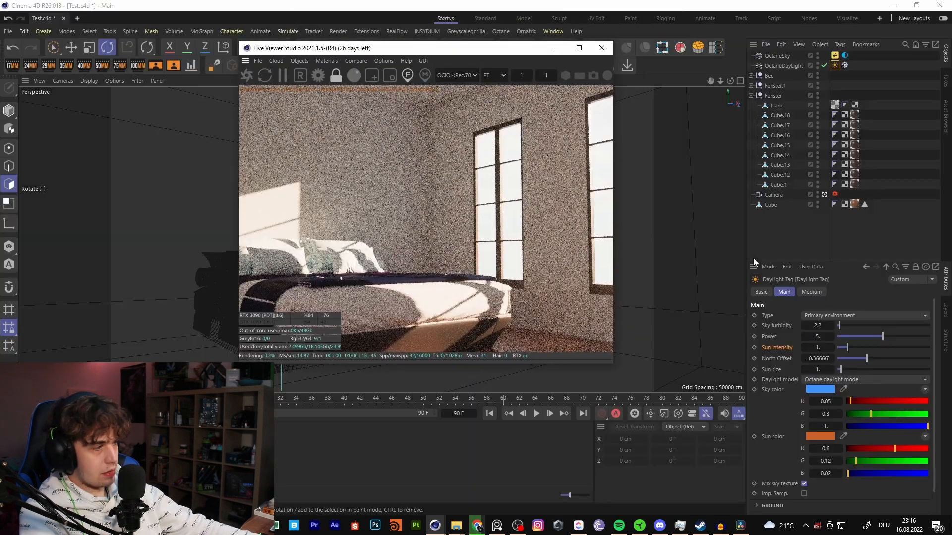
{"action": "left_click", "coordinate": [824, 347]}
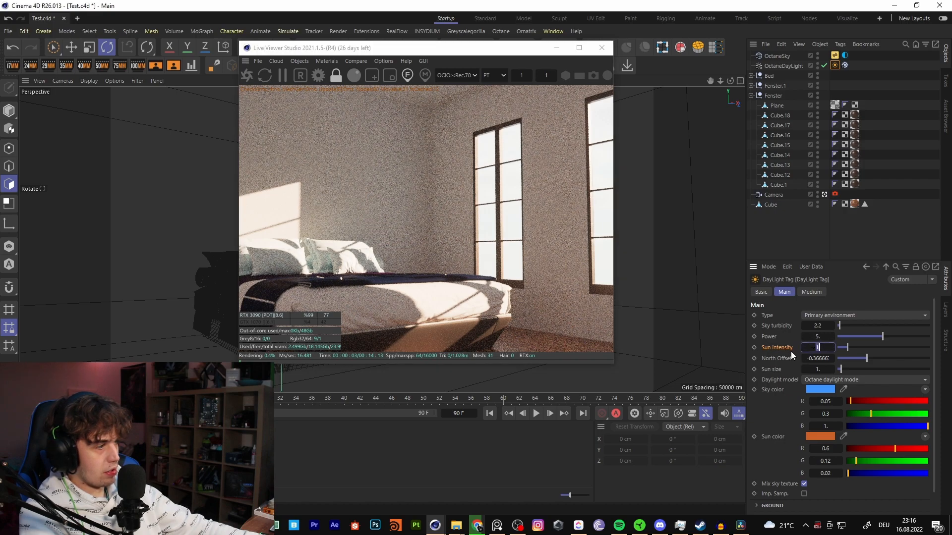
{"action": "left_click", "coordinate": [579, 47]}
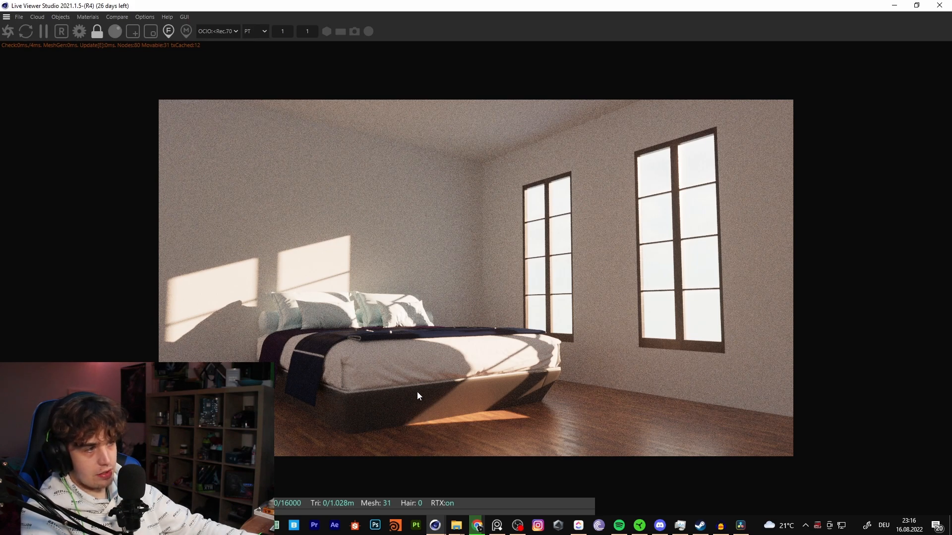
- Try a sun intensity of 3, settle on 2 for the daylight tag, and view the render in the maximized Live Viewer
{"action": "left_click_drag", "start_coordinate": [542, 5], "coordinate": [463, 32]}
{"action": "left_click", "coordinate": [818, 348]}
{"action": "type", "text": "3"}
{"action": "key", "text": "Return"}
{"action": "left_click_drag", "start_coordinate": [824, 348], "coordinate": [792, 347]}
{"action": "type", "text": "2"}
{"action": "key", "text": "Return"}
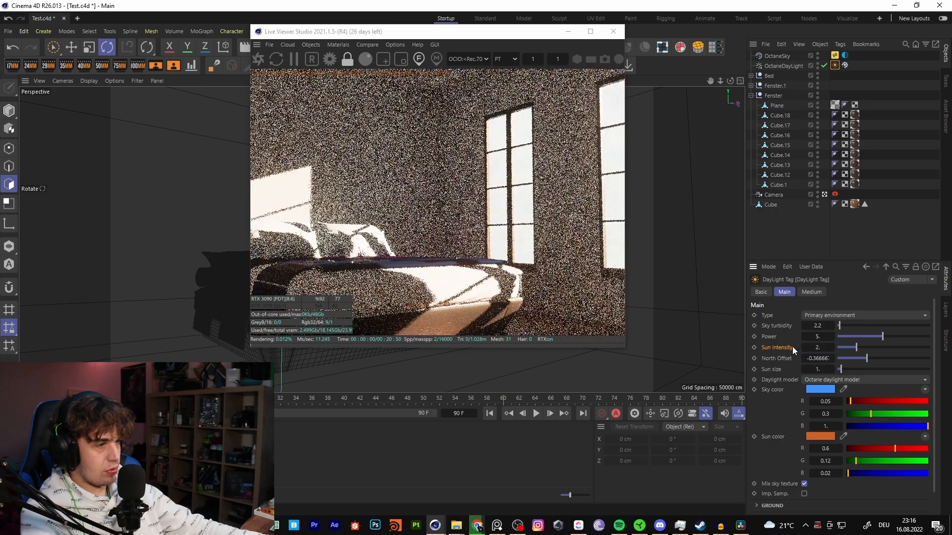
{"action": "left_click", "coordinate": [590, 31]}
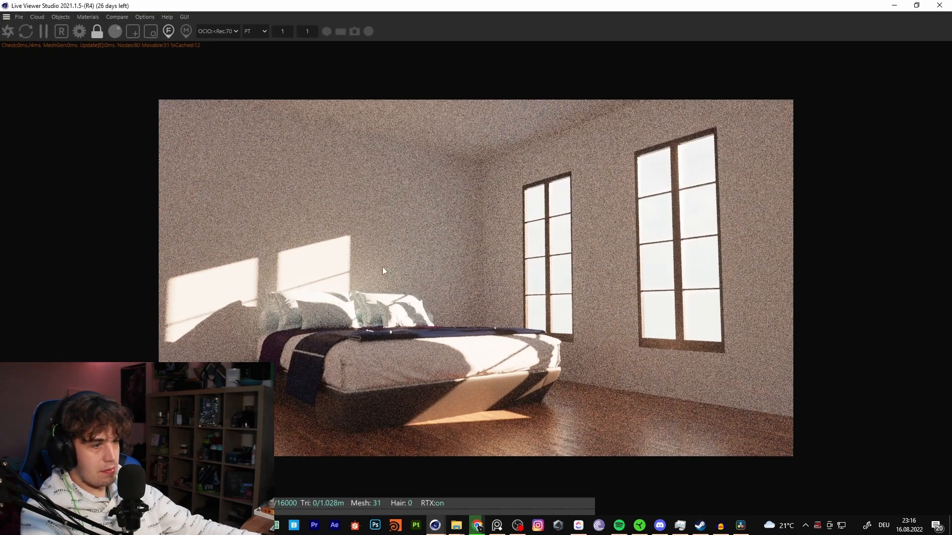